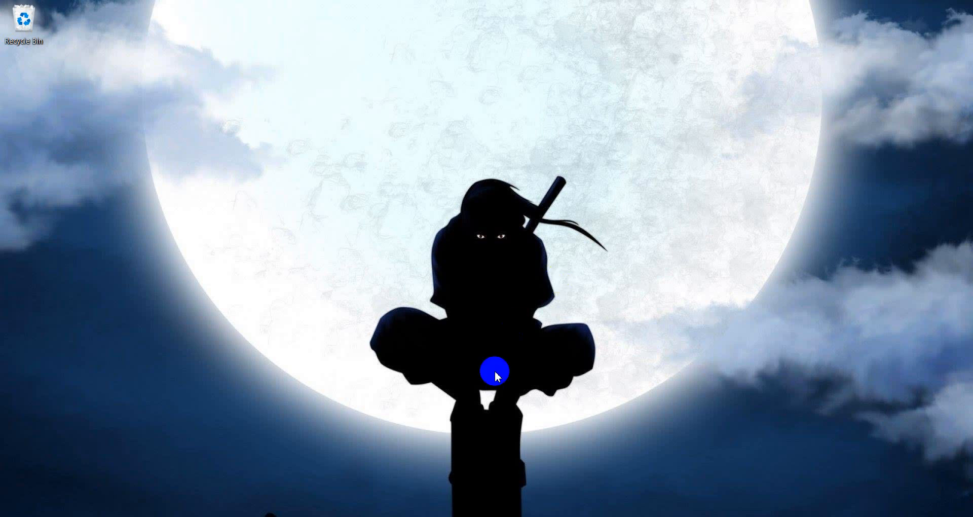
# Restore the Azure portal window from Edge, search 'virtua', then dismiss the search suggestions
pyautogui.moveTo(472, 514)
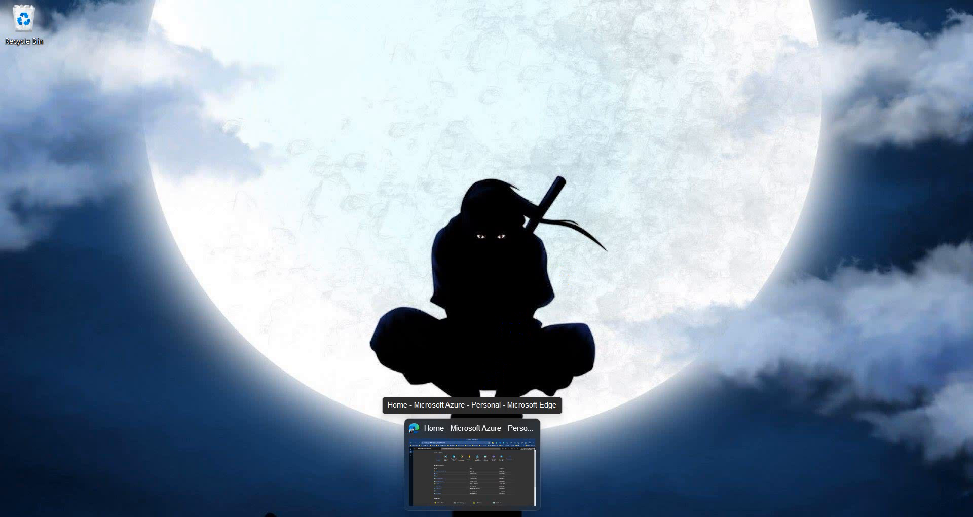
pyautogui.click(472, 515)
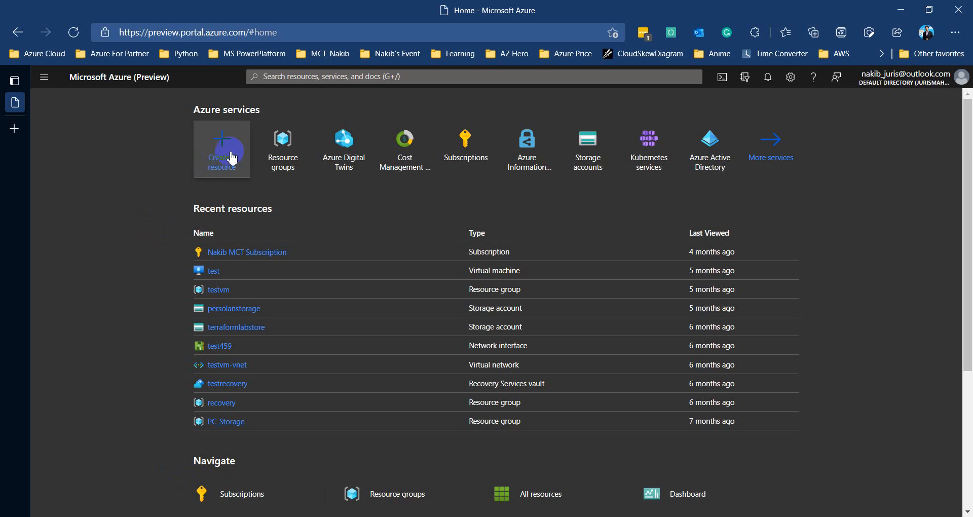
pyautogui.click(288, 76)
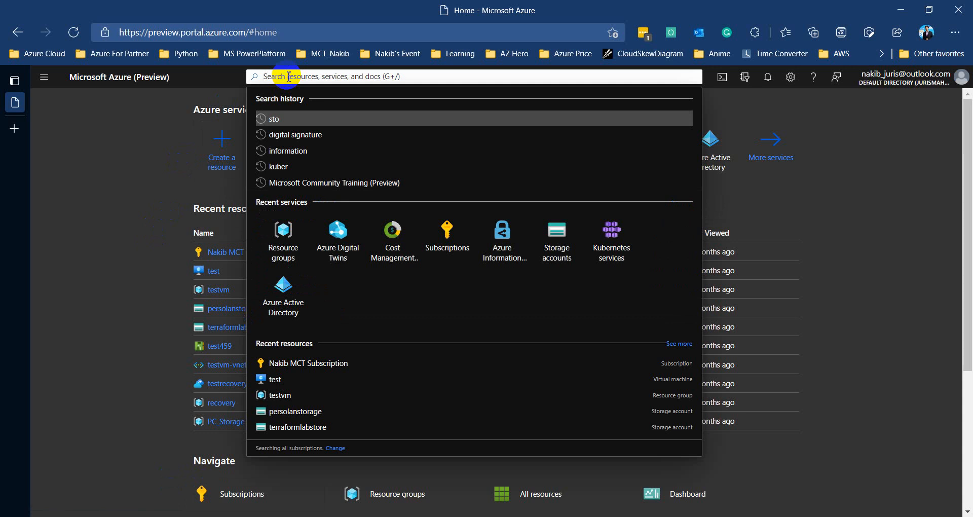
pyautogui.write('virtua')
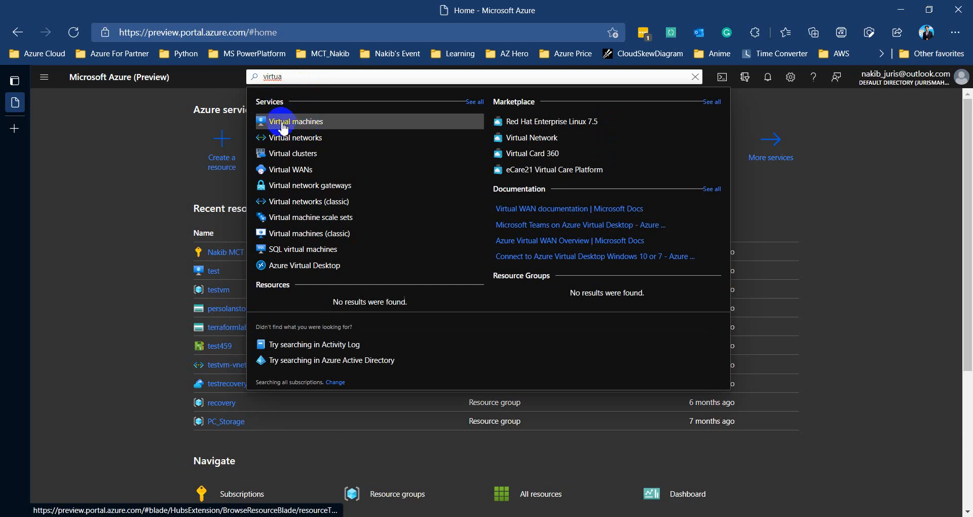
pyautogui.click(65, 174)
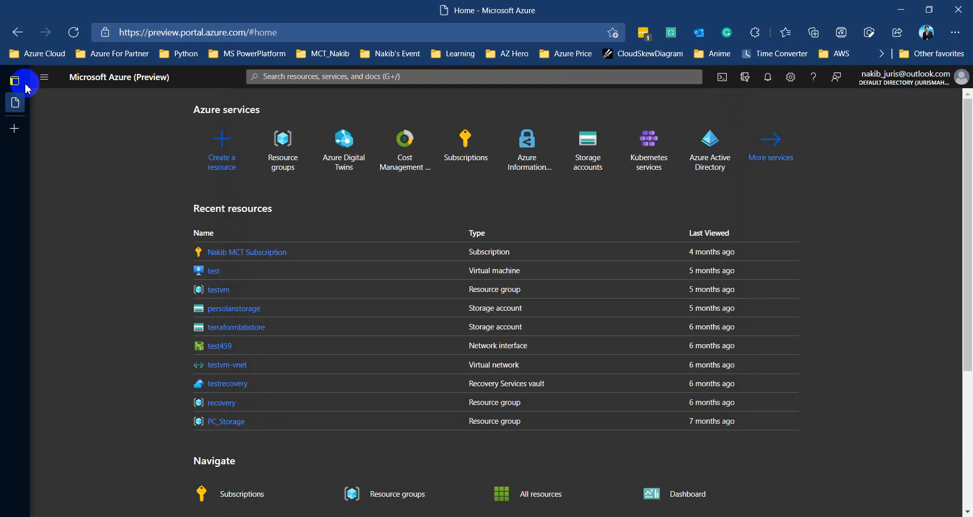
# Go to Virtual machines from the portal menu to list the test and testlinux VMs
pyautogui.click(44, 80)
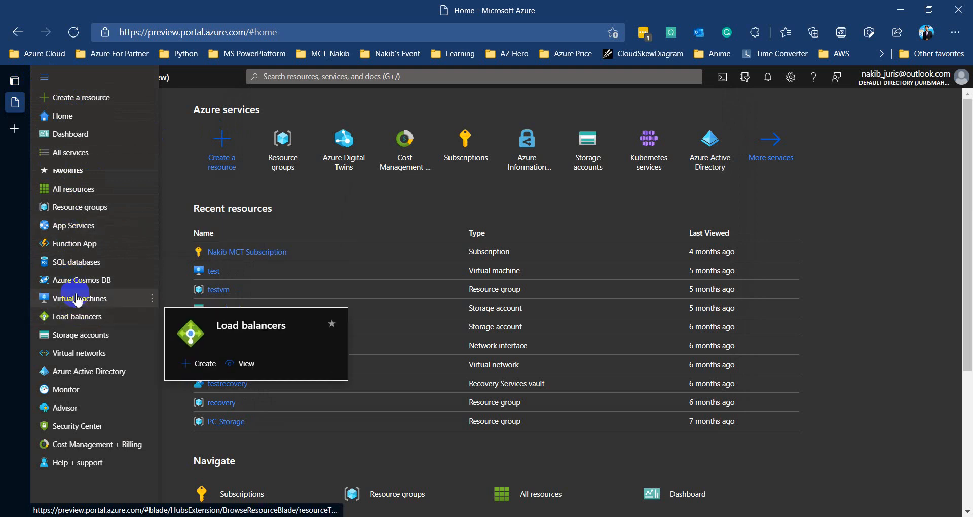
pyautogui.moveTo(76, 299)
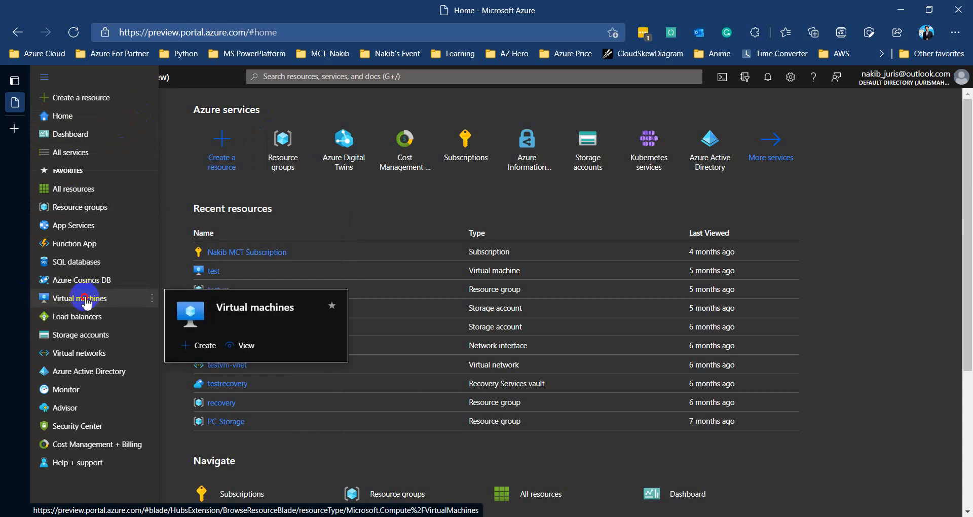
pyautogui.click(84, 299)
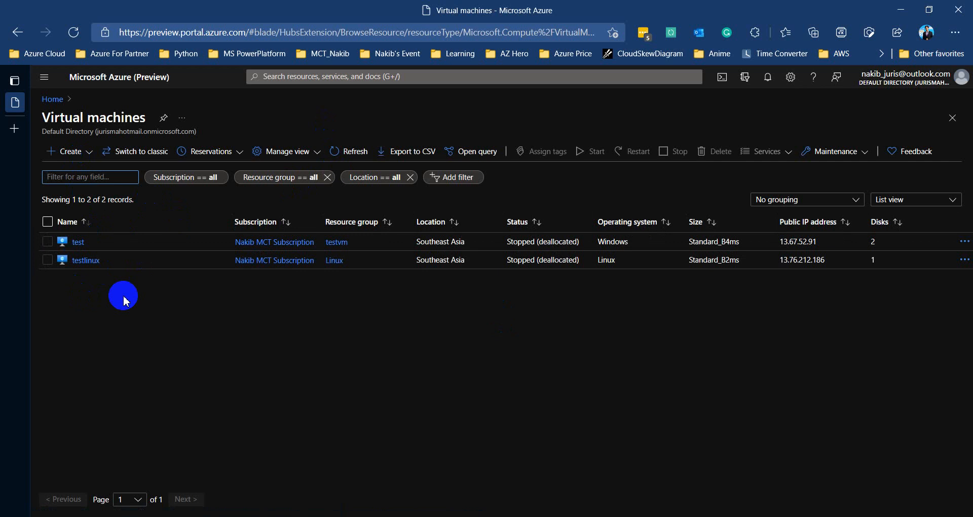
# Start a new Virtual machine from the Create menu to reach the Basics form
pyautogui.click(87, 155)
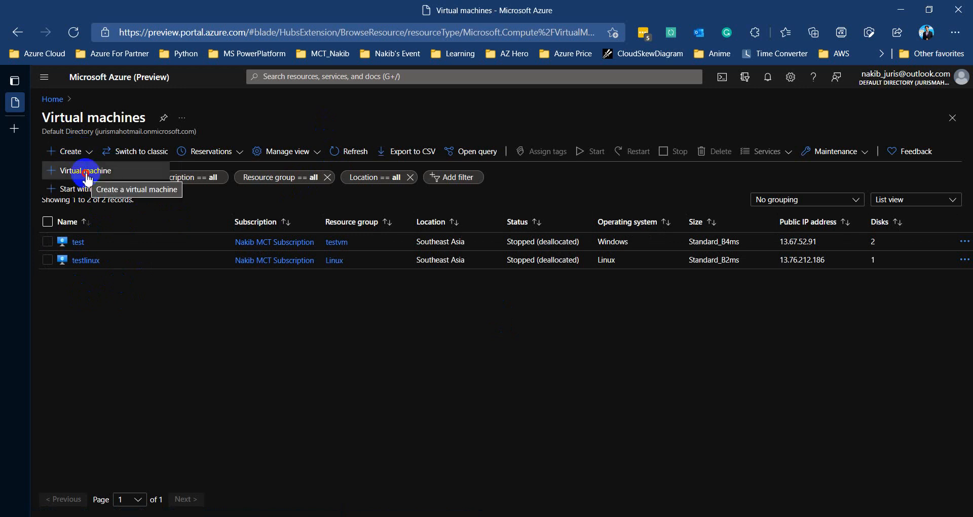
pyautogui.click(86, 172)
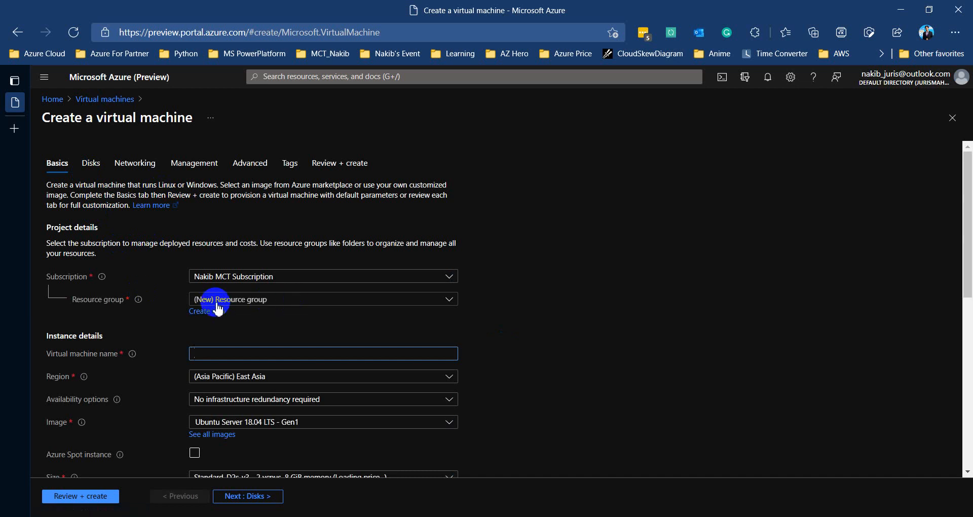
# Check the existing resource groups, then begin creating a new resource group
pyautogui.click(402, 306)
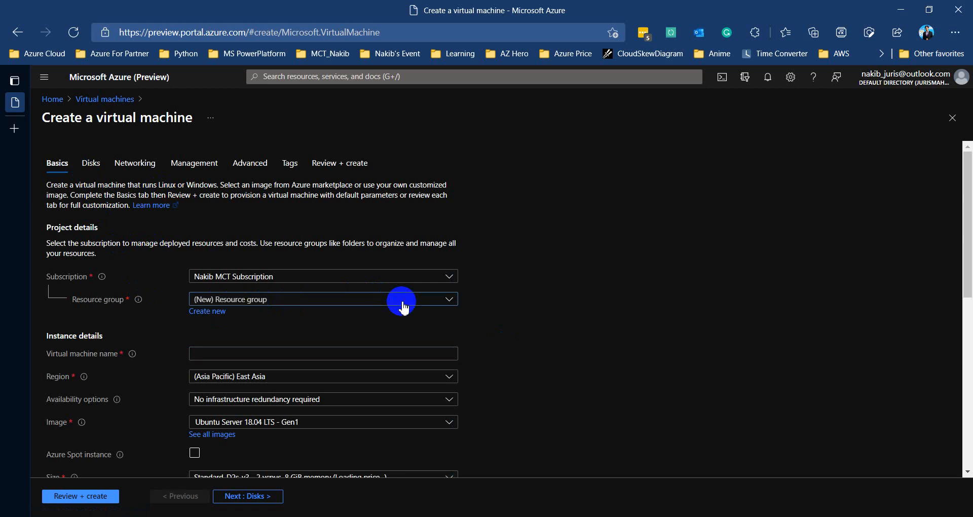
pyautogui.click(551, 343)
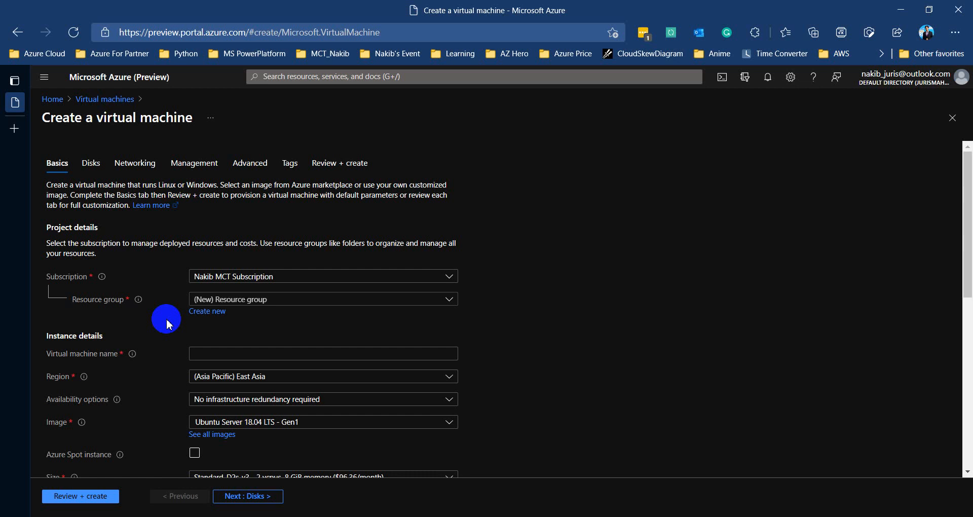
pyautogui.click(205, 311)
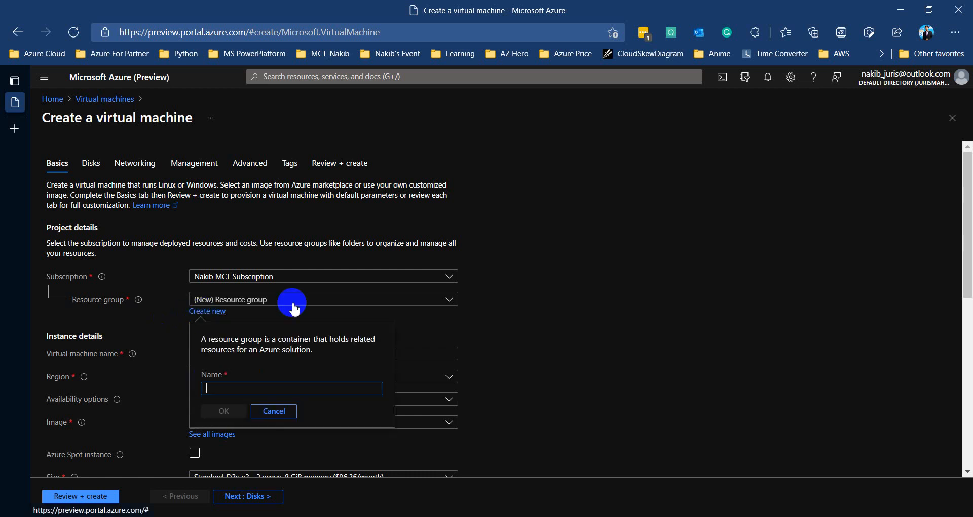
# Create a new resource group named 'test' for the VM
pyautogui.click(308, 381)
pyautogui.write('t')
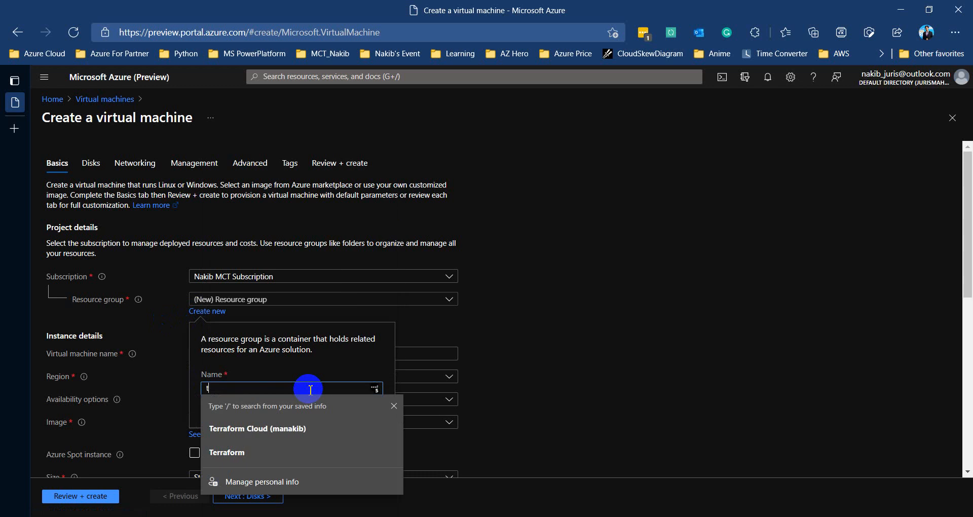
pyautogui.write('est')
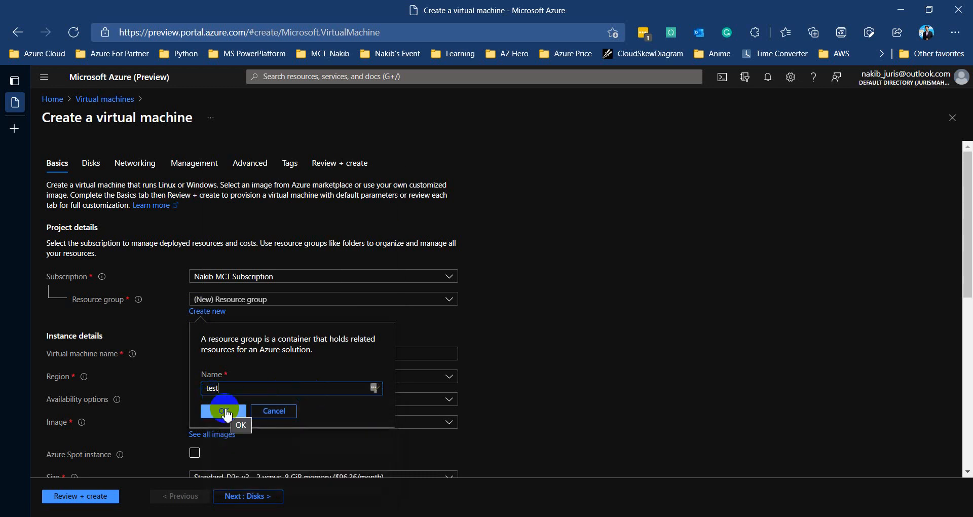
pyautogui.click(225, 411)
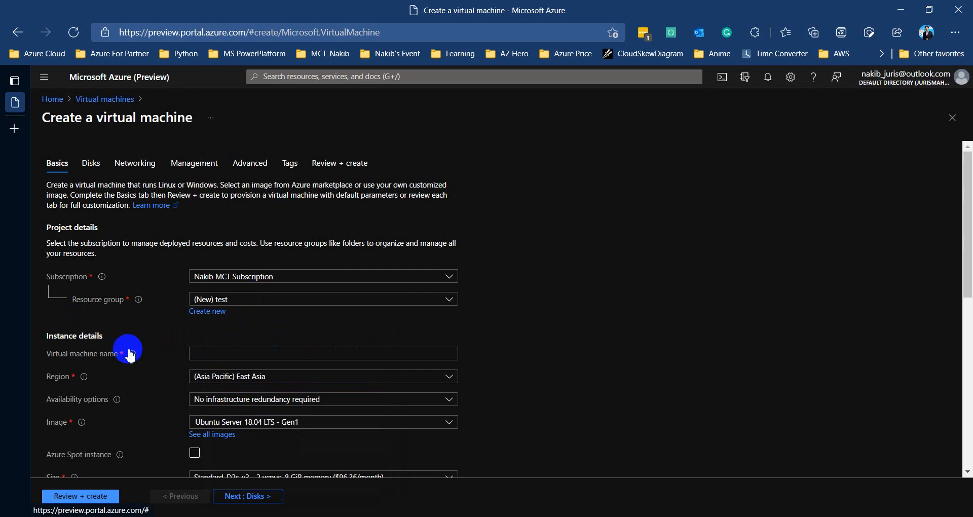
# Enter 'learning' as the virtual machine name on the Basics form
pyautogui.click(241, 353)
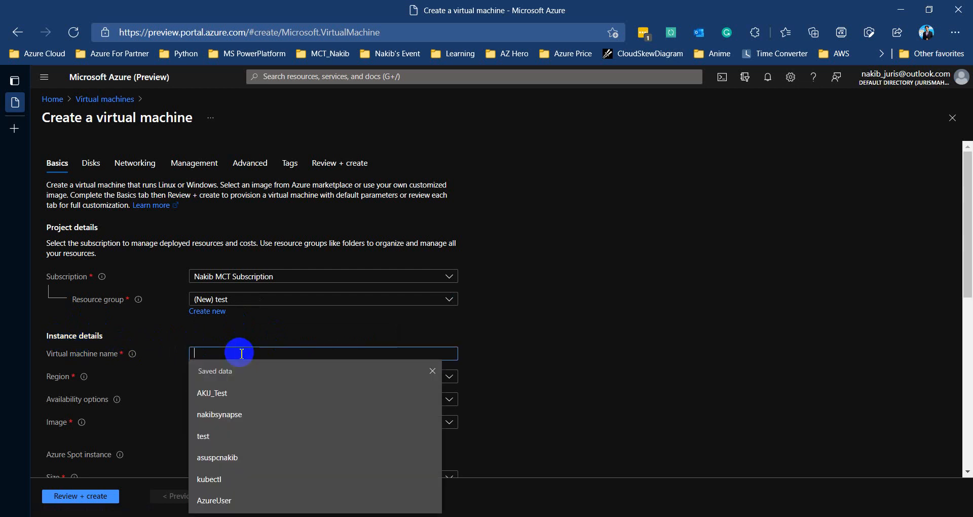
pyautogui.write('a')
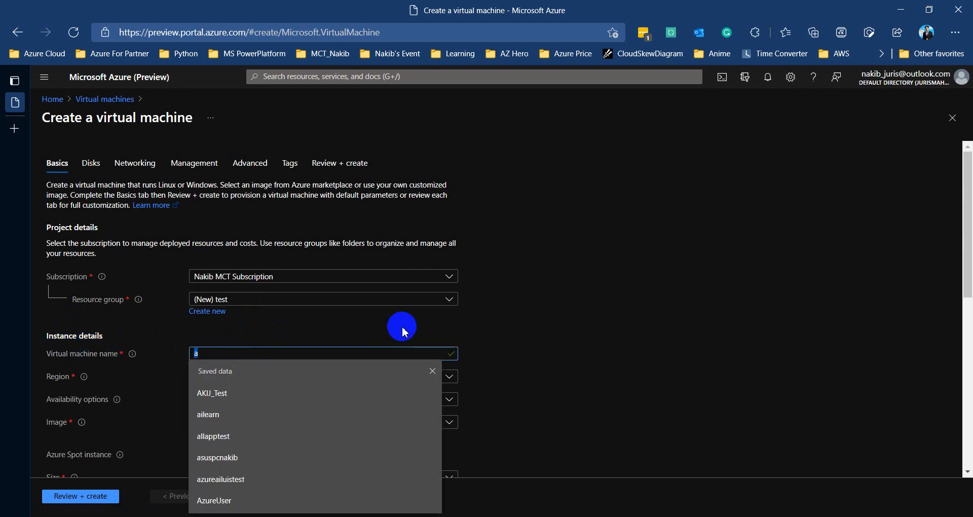
pyautogui.press('BackSpace')
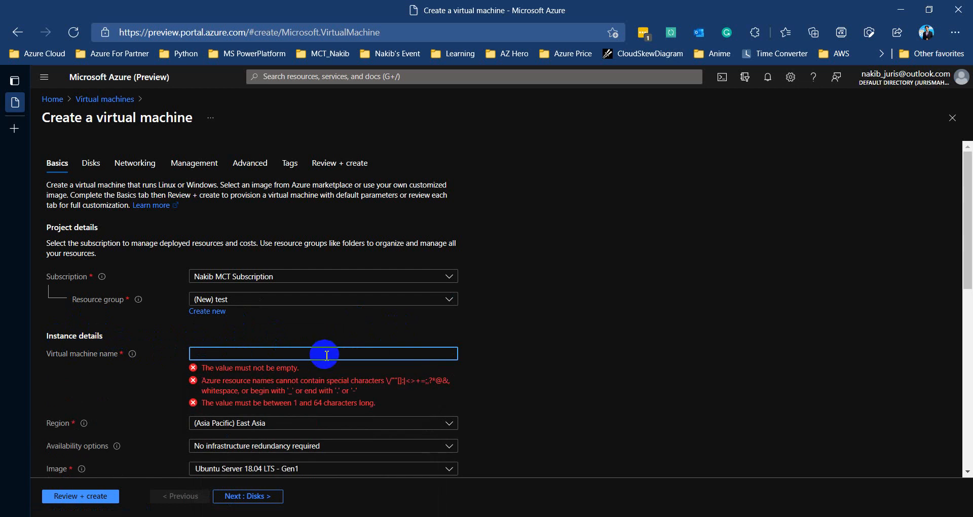
pyautogui.write('learning')
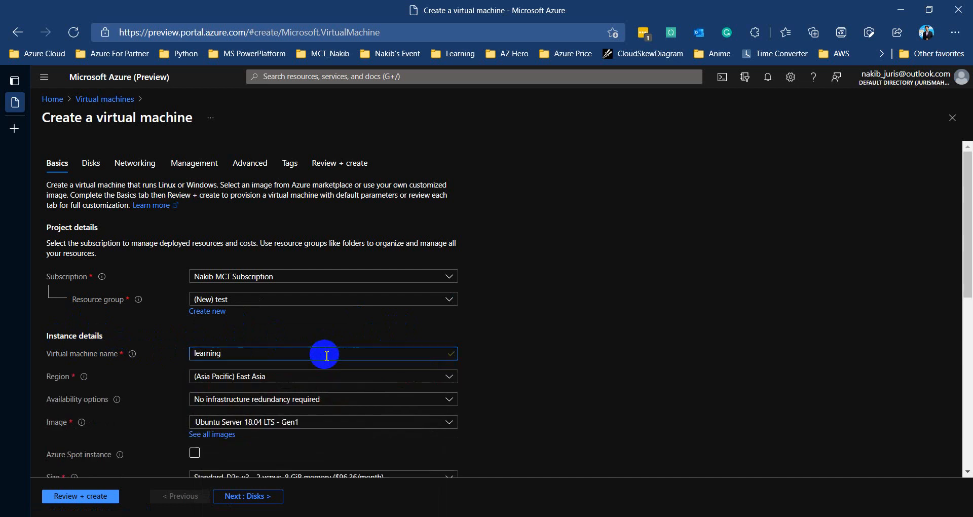
pyautogui.write('t')
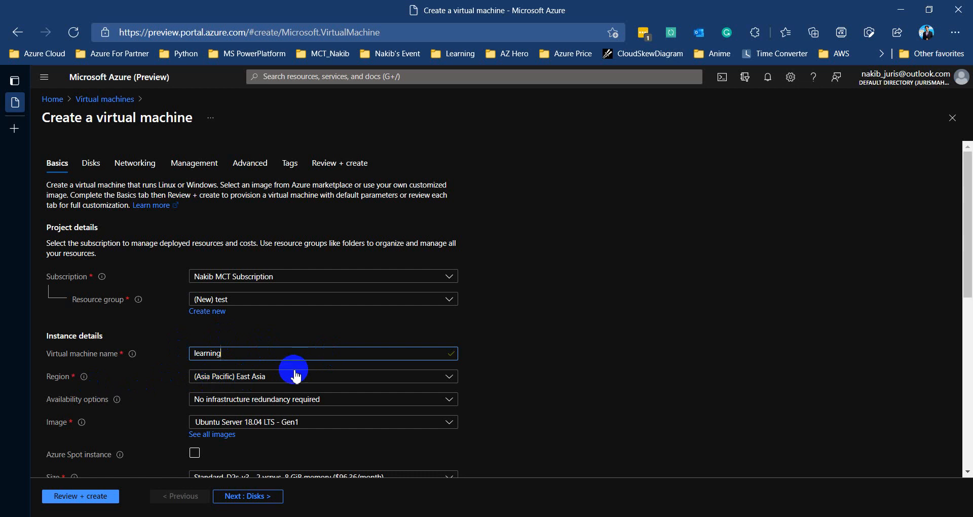
pyautogui.scroll(-2, 294, 377)
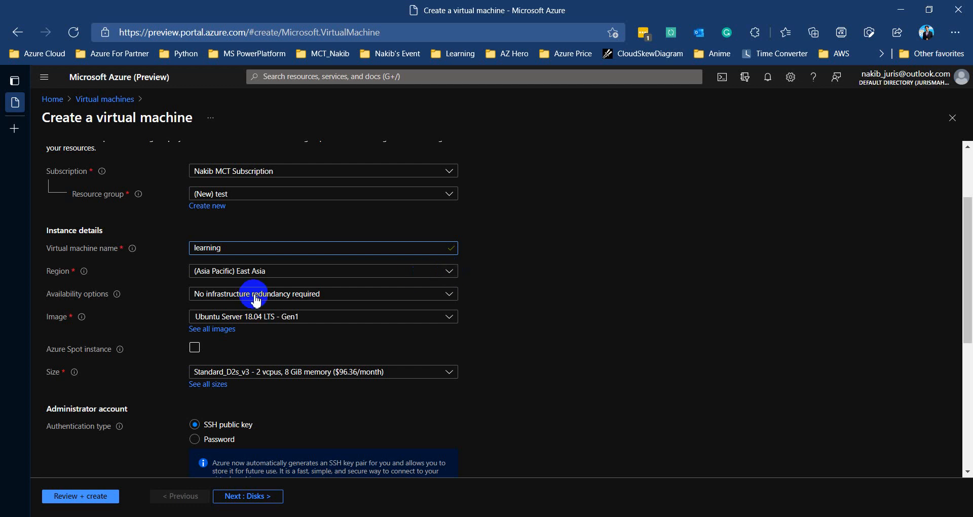
# Choose (Asia Pacific) Southeast Asia as the VM's region
pyautogui.click(445, 272)
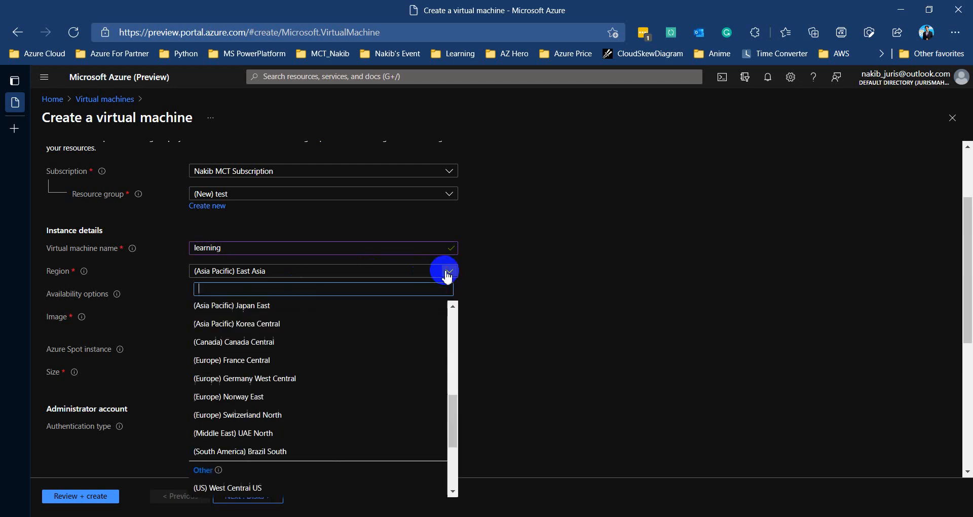
pyautogui.scroll(-3, 306, 361)
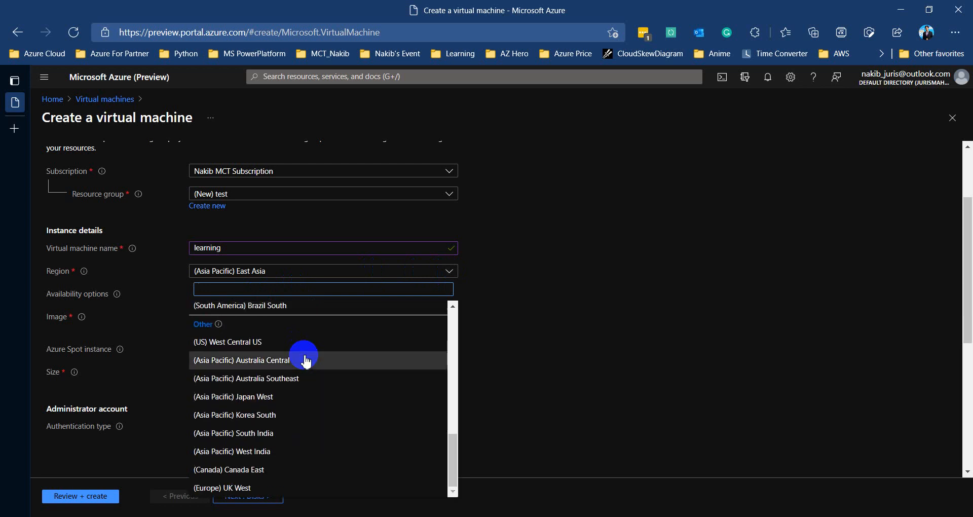
pyautogui.scroll(4, 305, 361)
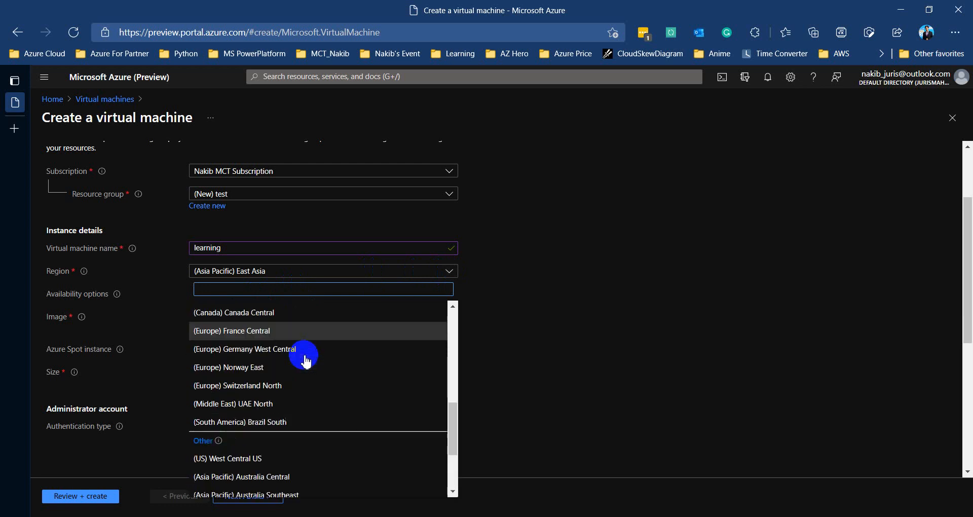
pyautogui.scroll(5, 305, 361)
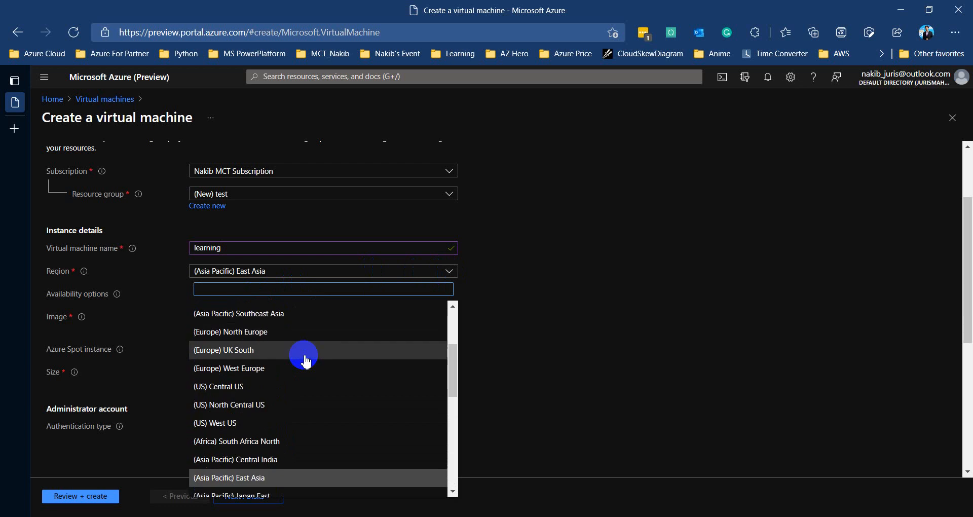
pyautogui.click(279, 436)
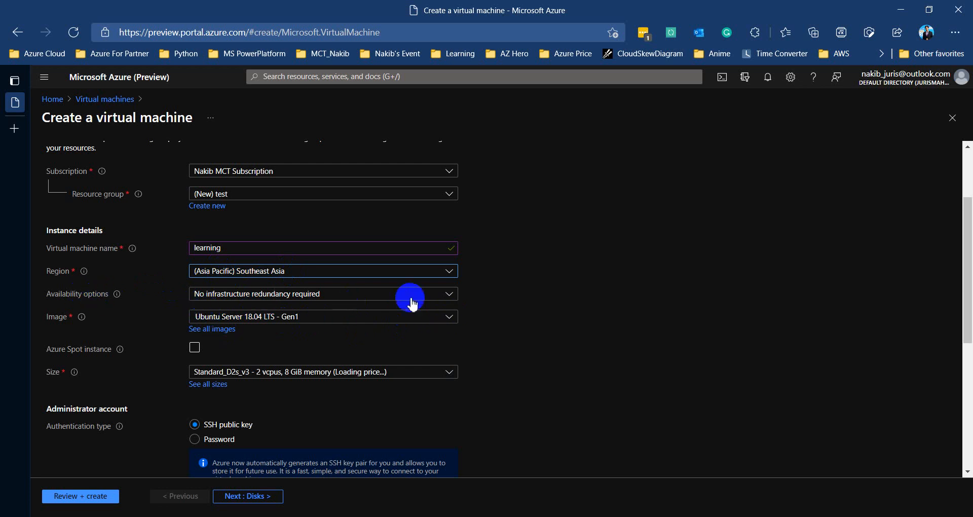
# Leave availability at no infrastructure redundancy and show the VM image choices
pyautogui.click(445, 299)
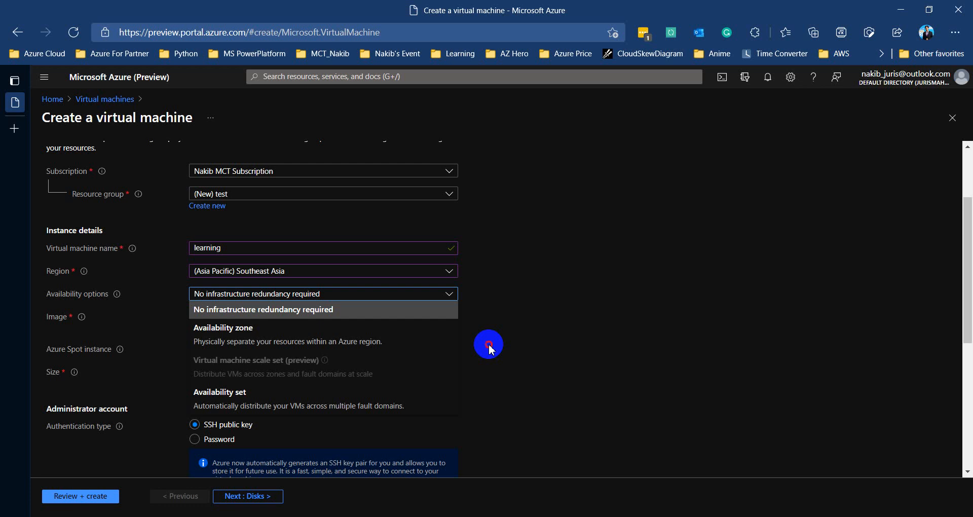
pyautogui.click(489, 347)
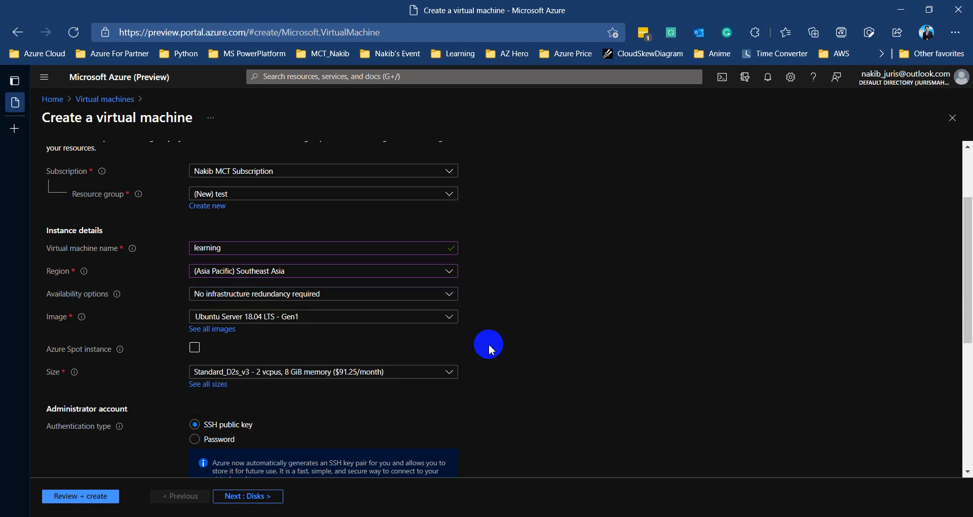
pyautogui.click(426, 317)
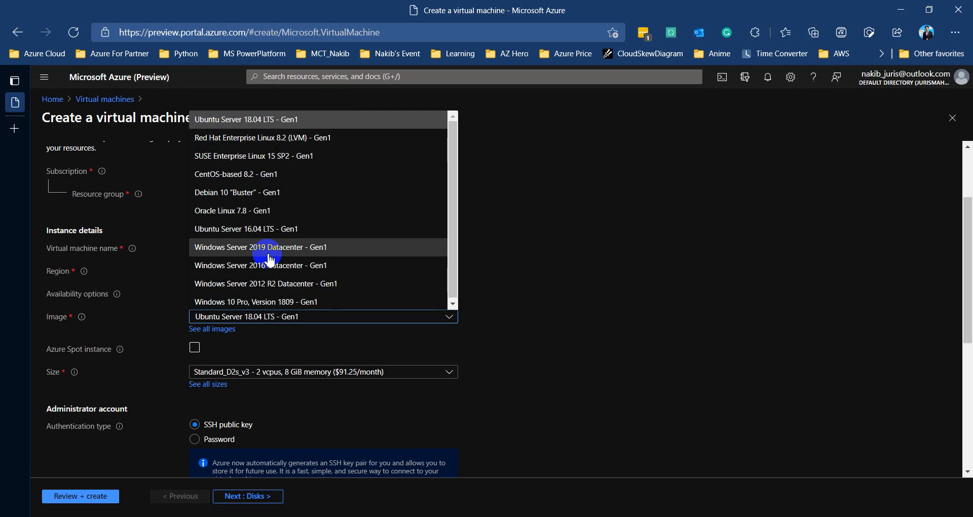
# Open the Select an image Marketplace catalogue via See all images
pyautogui.click(204, 330)
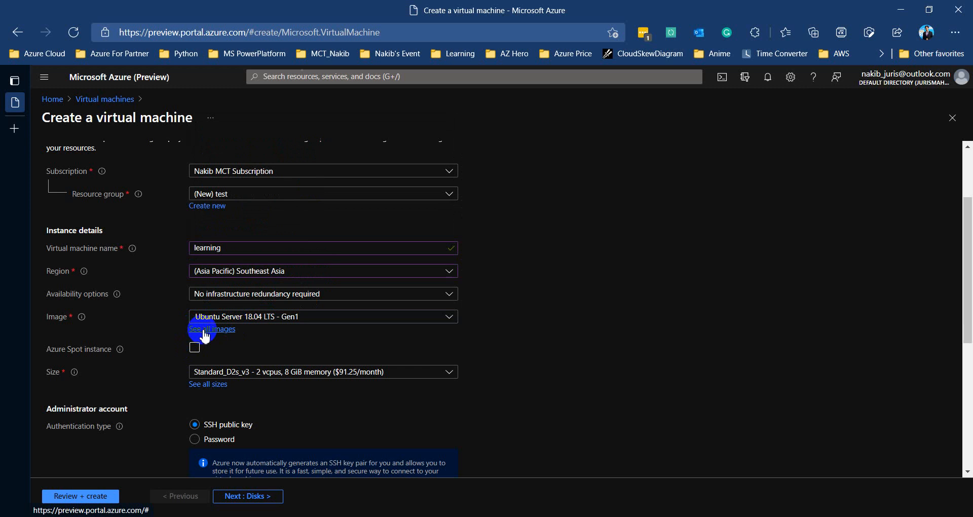
pyautogui.click(205, 330)
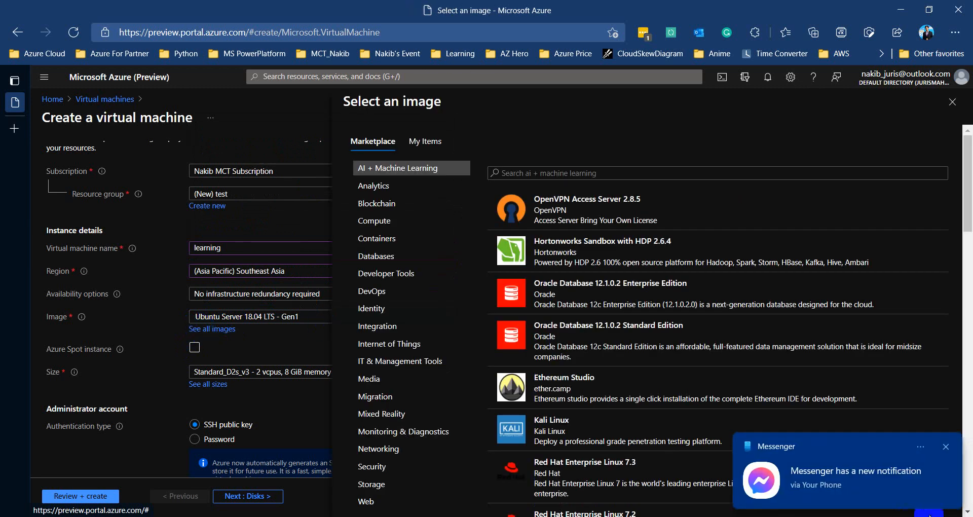
# Dismiss the Messenger toast, enable Azure Spot instance, and close the image catalogue
pyautogui.click(946, 447)
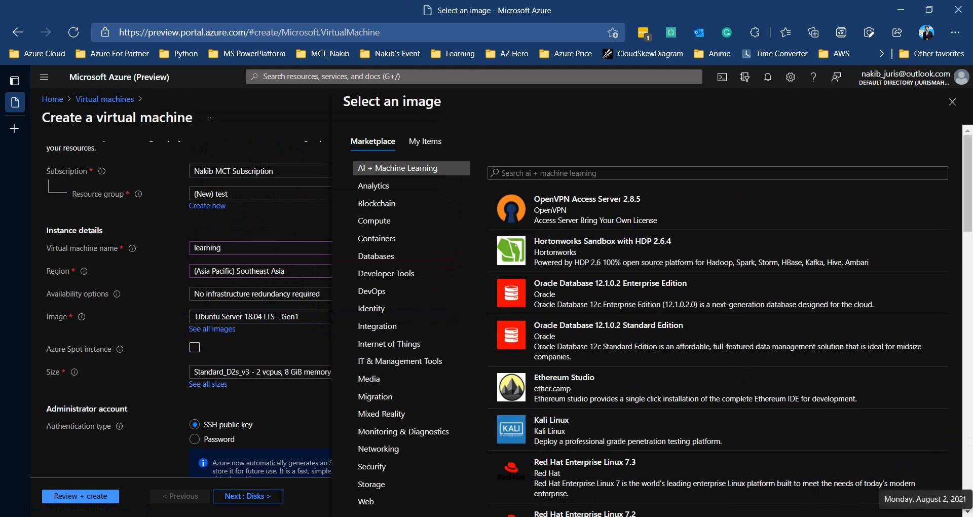
pyautogui.scroll(-2, 630, 355)
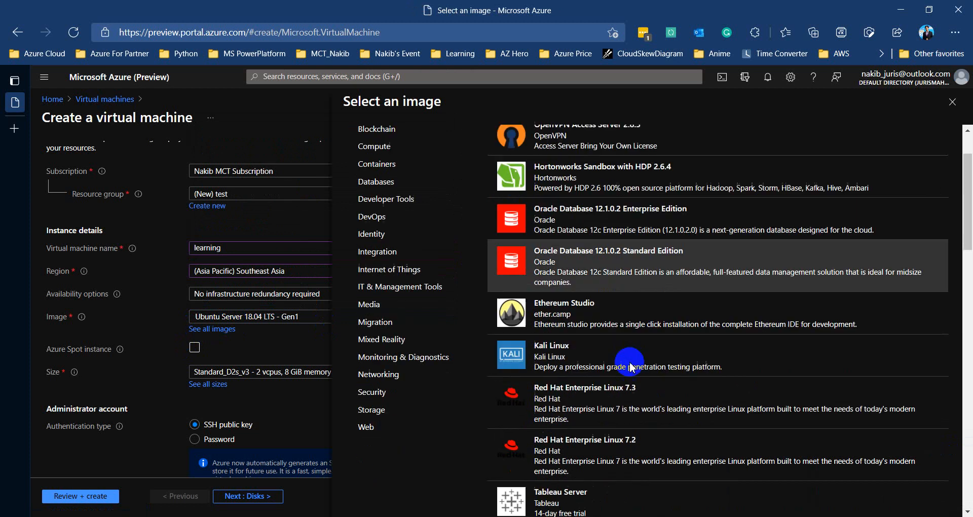
pyautogui.scroll(-15, 630, 365)
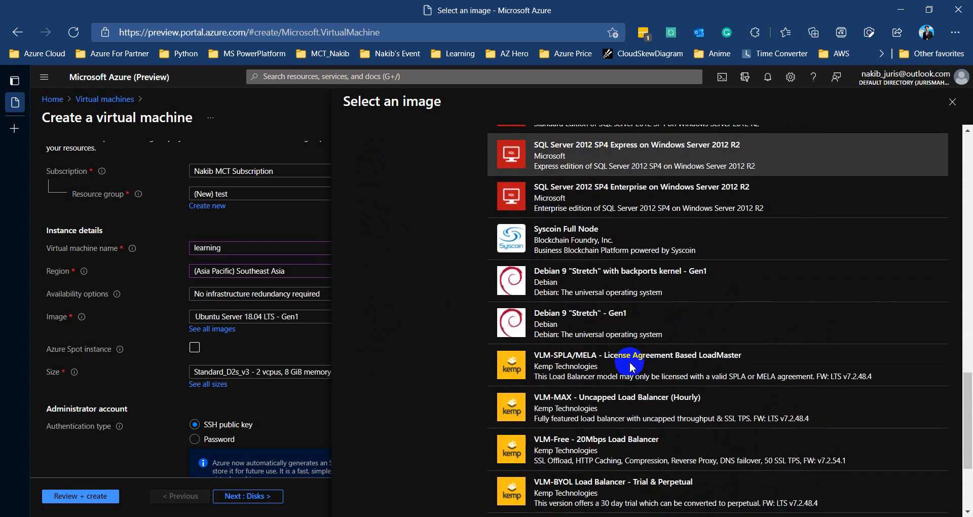
pyautogui.scroll(-3, 630, 366)
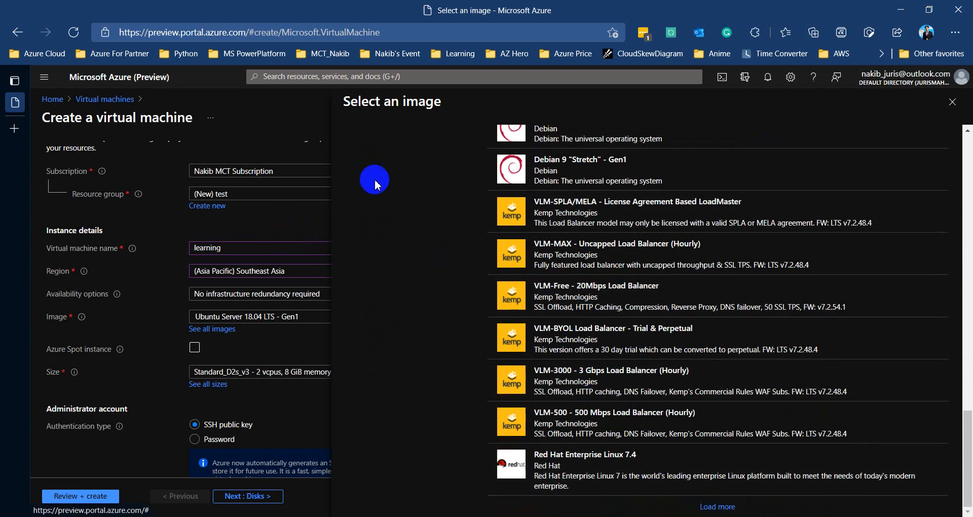
pyautogui.click(276, 148)
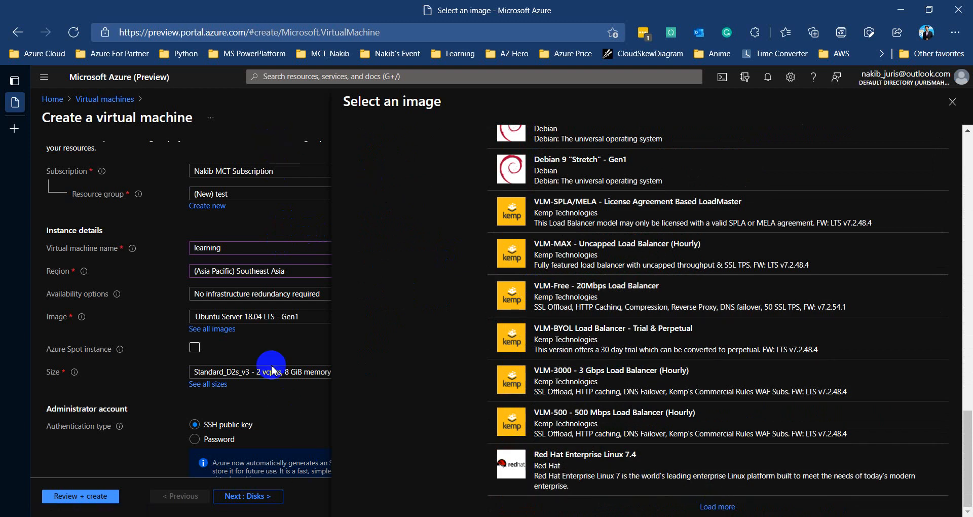
pyautogui.click(266, 348)
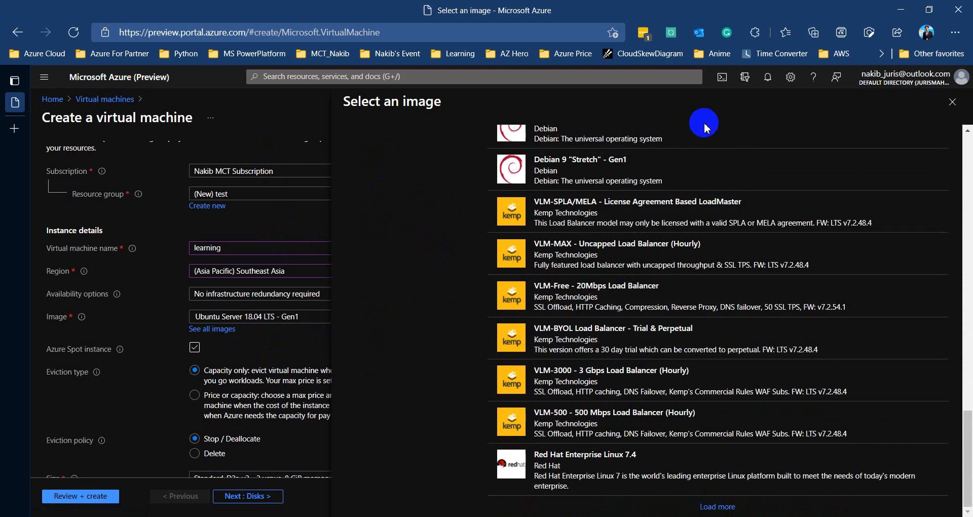
pyautogui.click(948, 102)
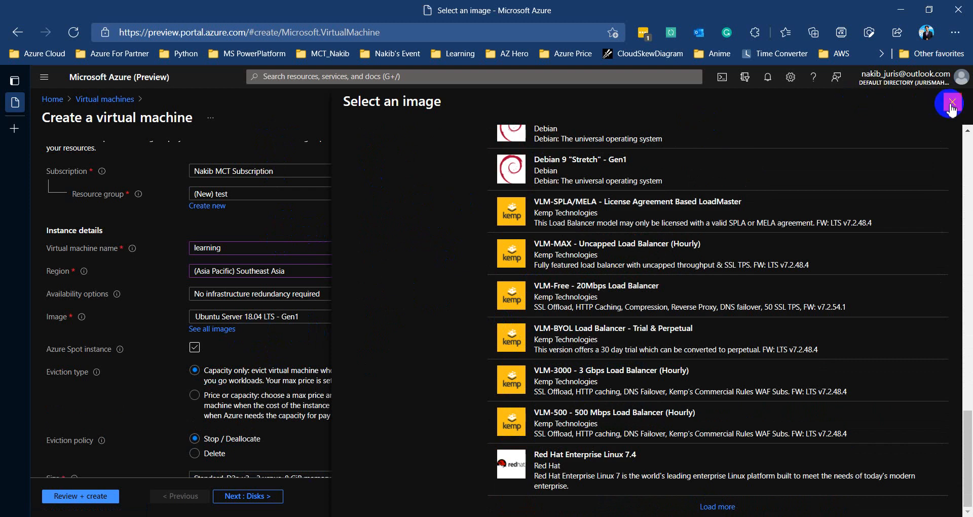
# Choose Windows Server 2019 Datacenter - Gen1 as the image and turn off Azure Spot instance
pyautogui.click(311, 317)
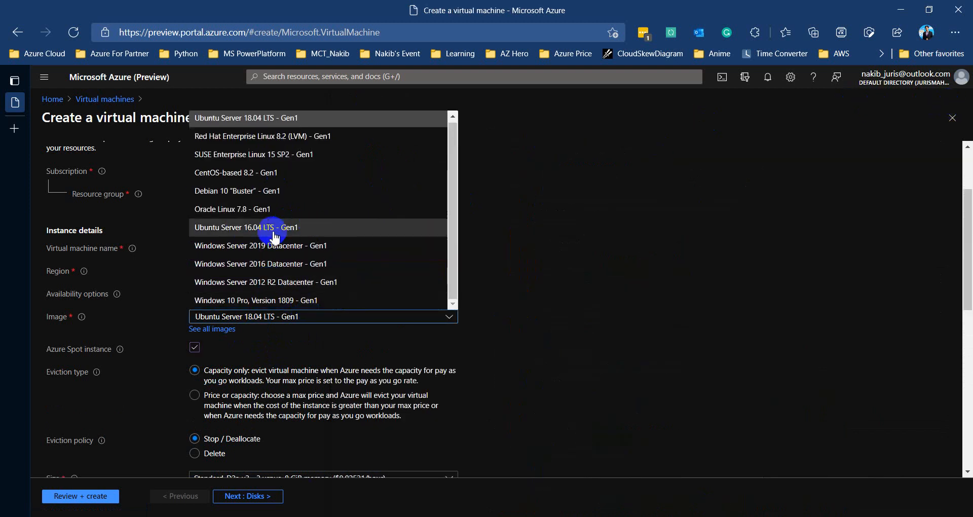
pyautogui.click(263, 245)
pyautogui.click(195, 347)
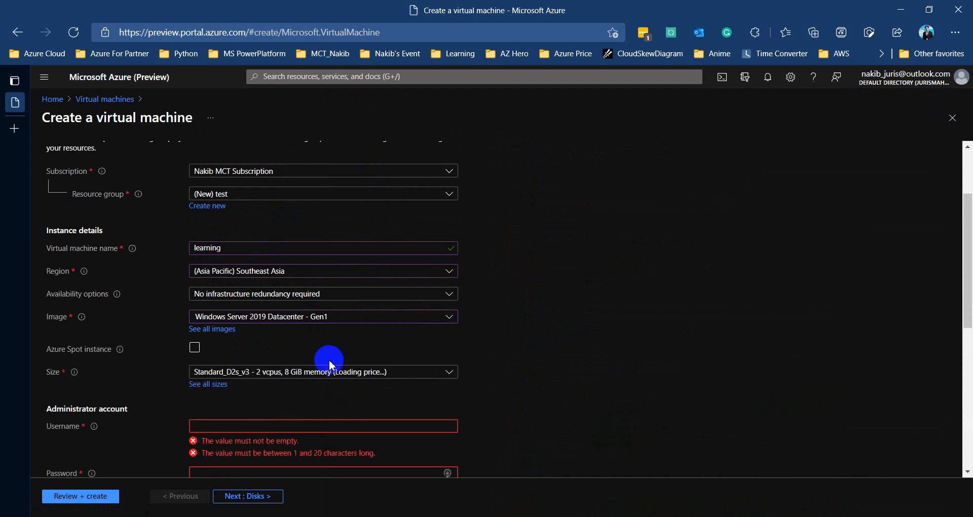
pyautogui.scroll(-1, 329, 365)
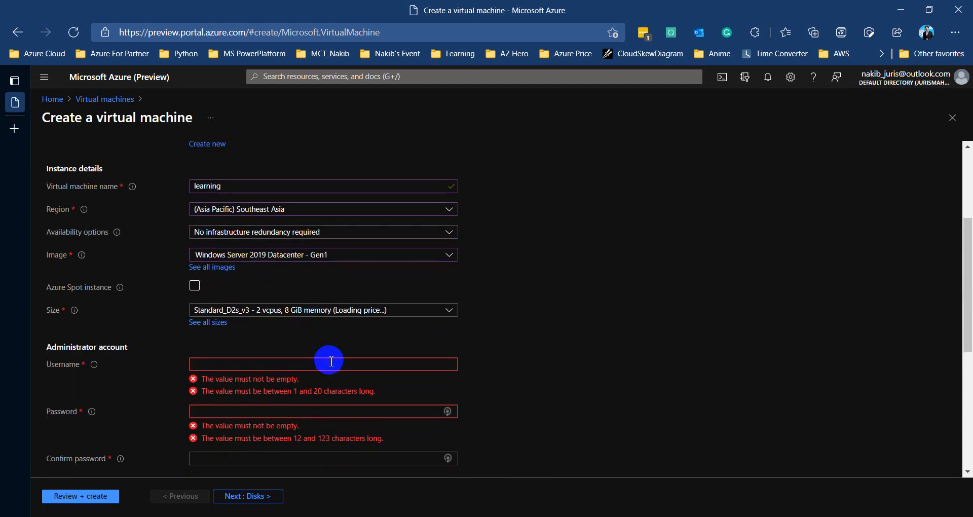
# Enter the administrator username, the password, and the confirm-password value
pyautogui.click(375, 364)
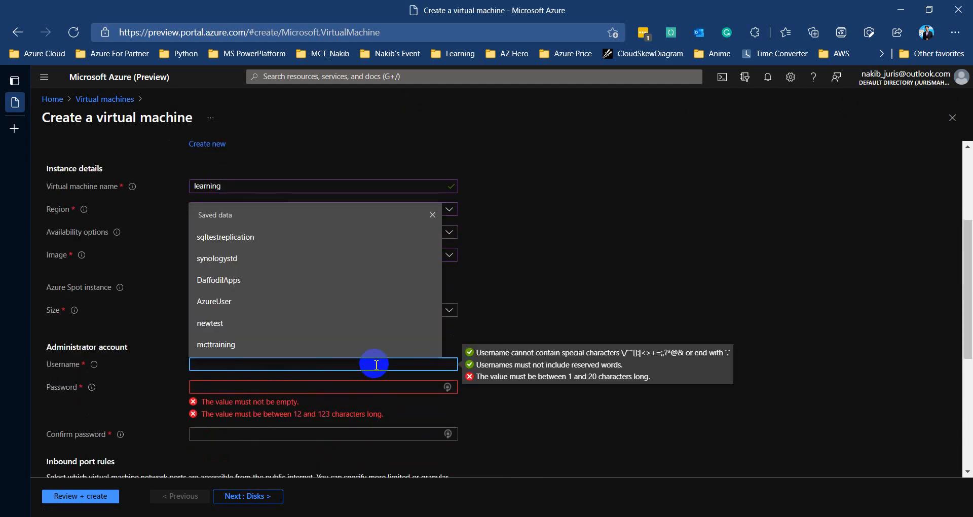
pyautogui.click(508, 418)
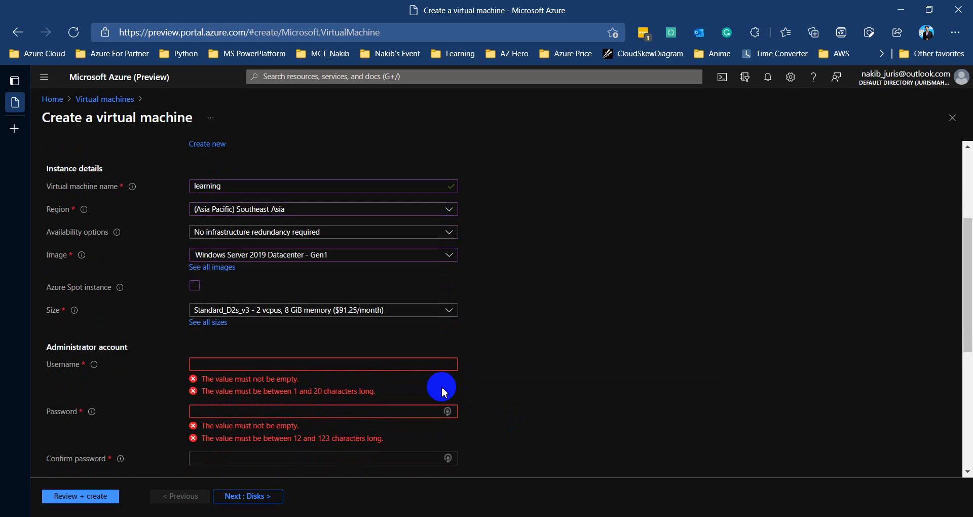
pyautogui.click(418, 364)
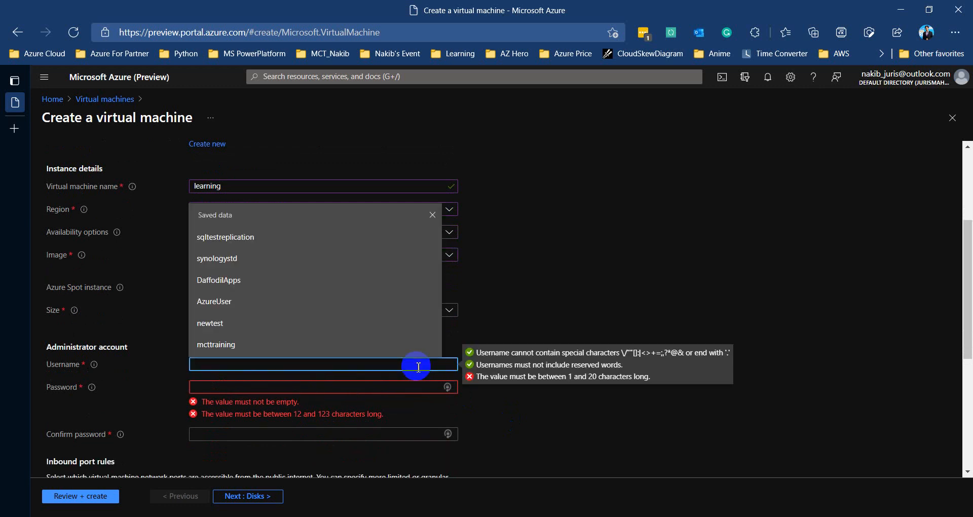
pyautogui.write('test')
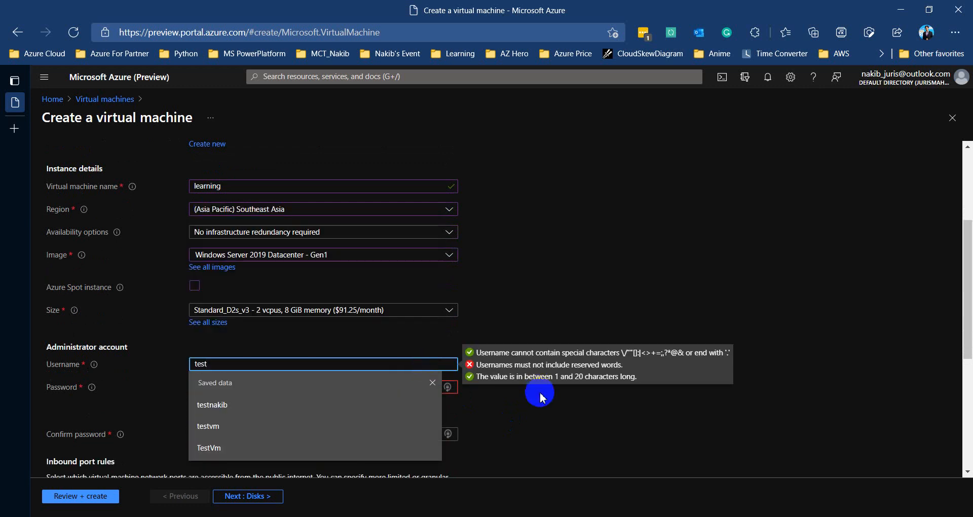
pyautogui.click(540, 395)
pyautogui.click(407, 365)
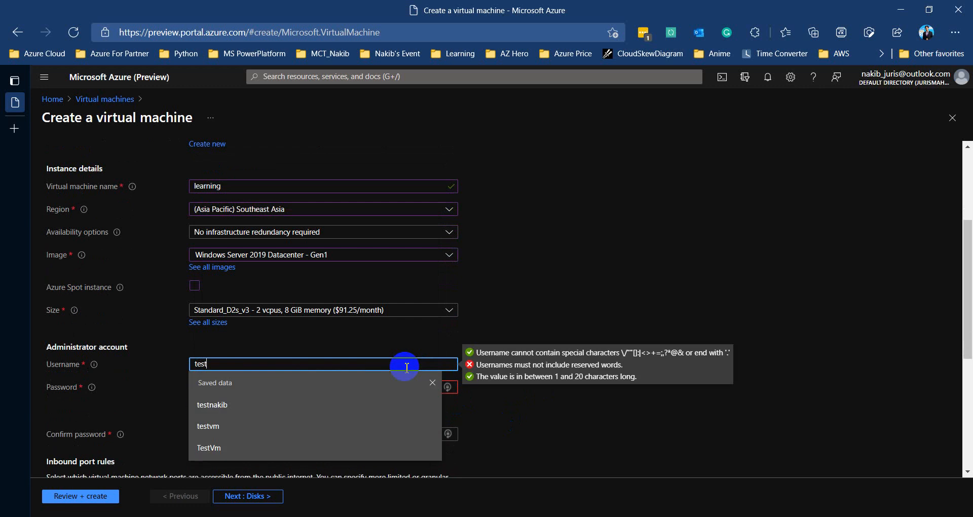
pyautogui.write('learn')
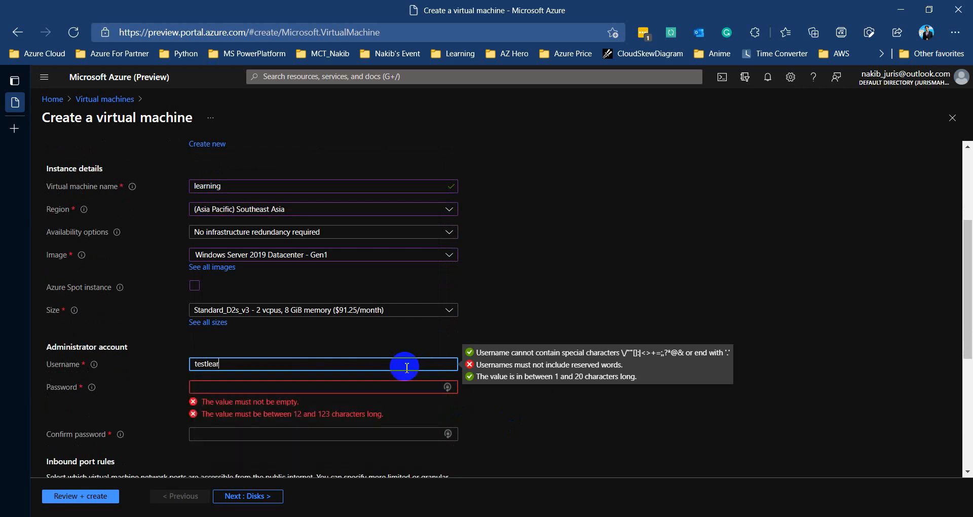
pyautogui.click(272, 386)
pyautogui.write('•••')
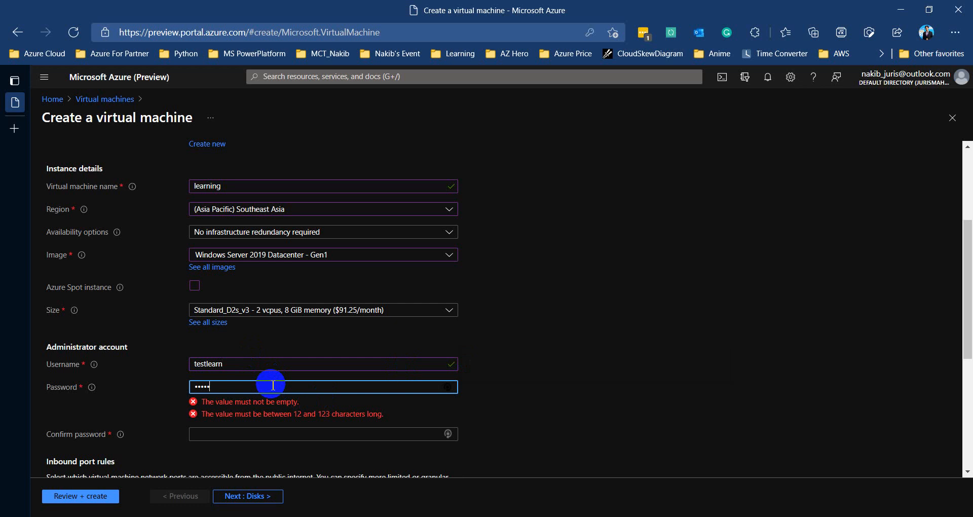
pyautogui.write('•••••••••••')
pyautogui.press('Tab')
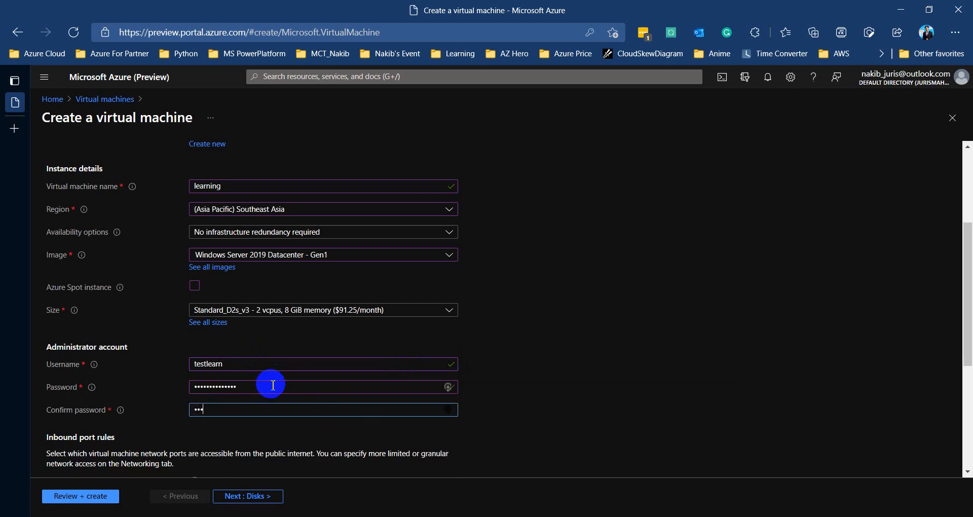
pyautogui.write('••••••')
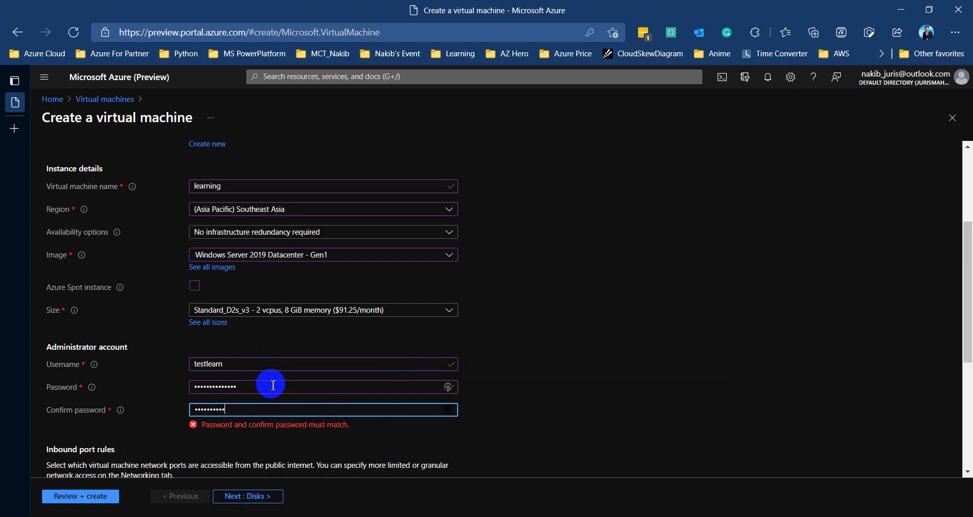
# Tick 'use an existing Windows Server license' and its eligibility confirmation under Licensing
pyautogui.scroll(-3, 268, 384)
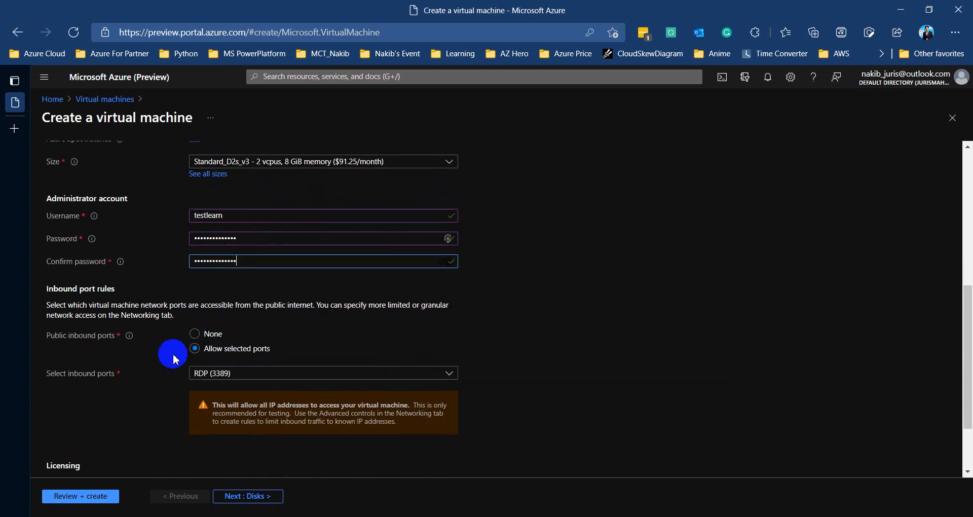
pyautogui.scroll(-2, 178, 375)
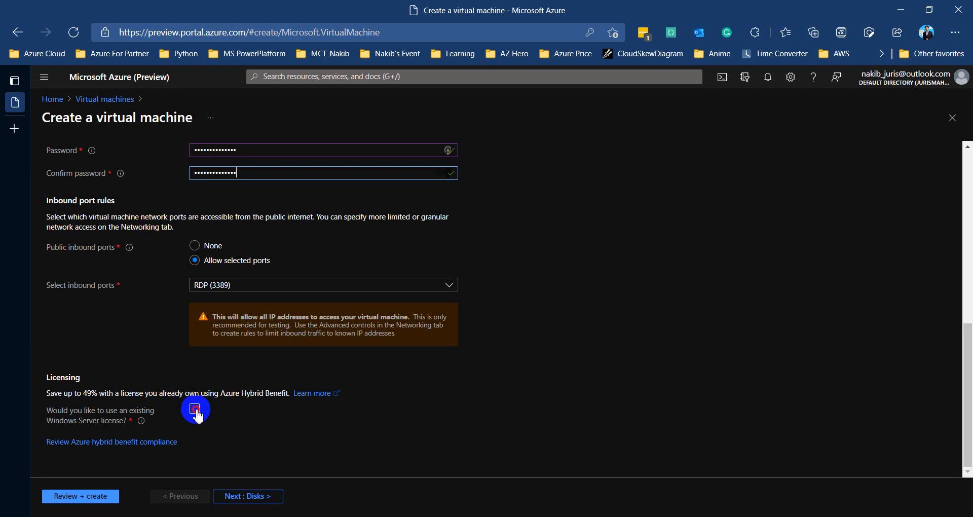
pyautogui.click(197, 414)
pyautogui.click(53, 445)
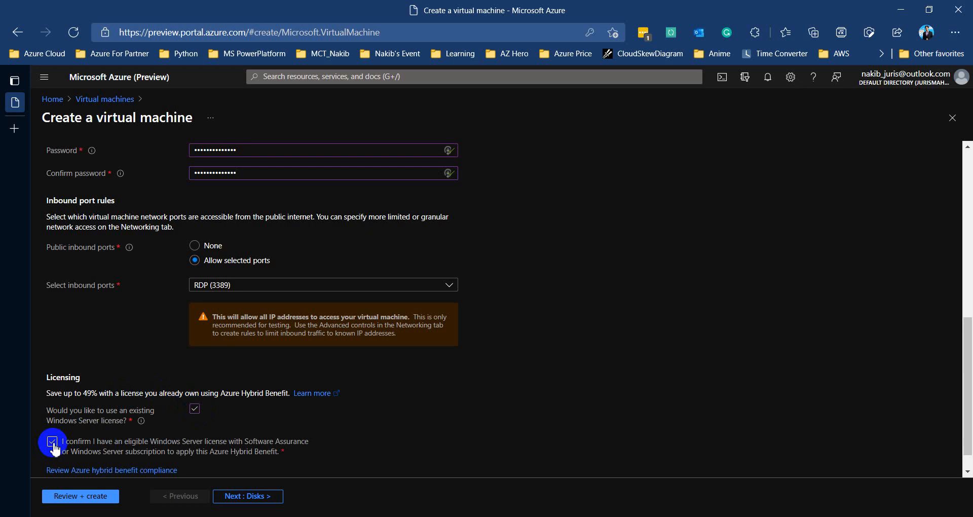
pyautogui.scroll(-1, 108, 404)
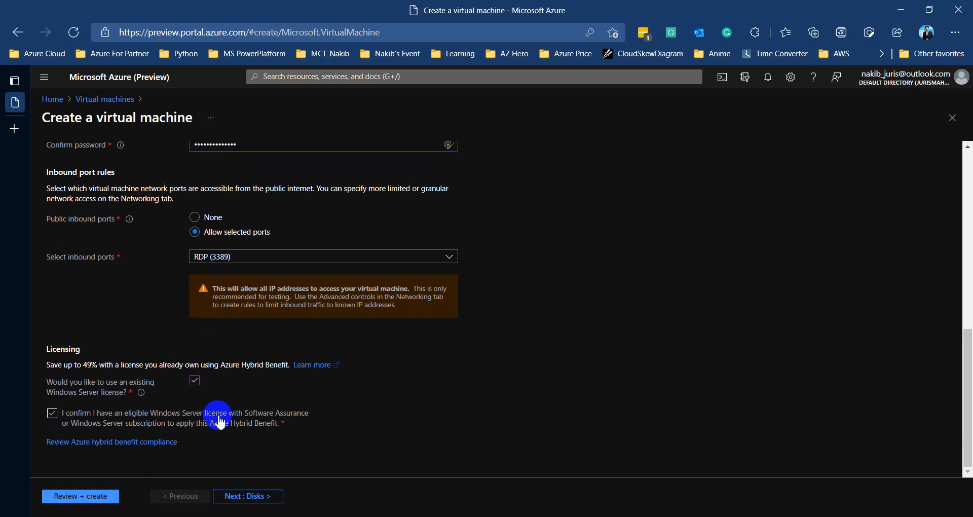
pyautogui.moveTo(82, 383); pyautogui.dragTo(84, 368)
pyautogui.click(84, 368)
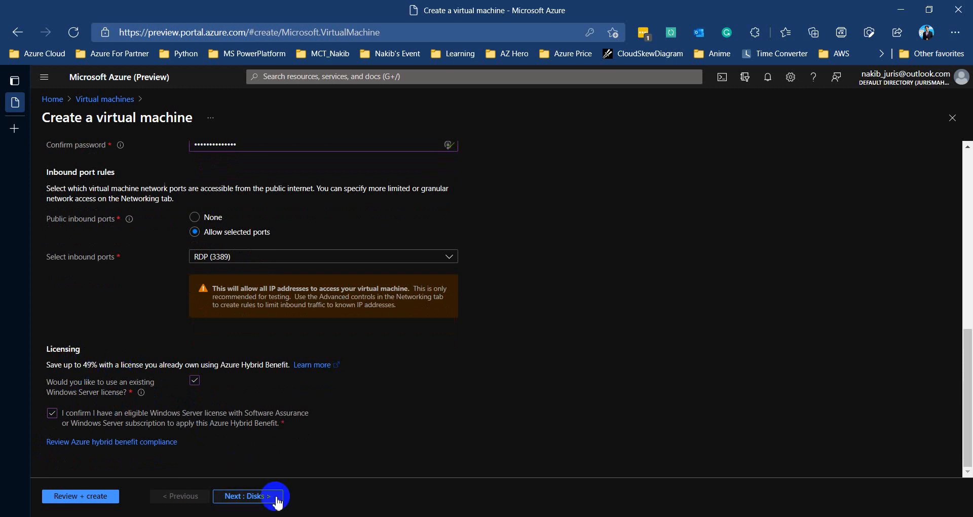
# On the Disks tab keep Premium SSD as the OS disk type, then continue to Networking
pyautogui.click(251, 496)
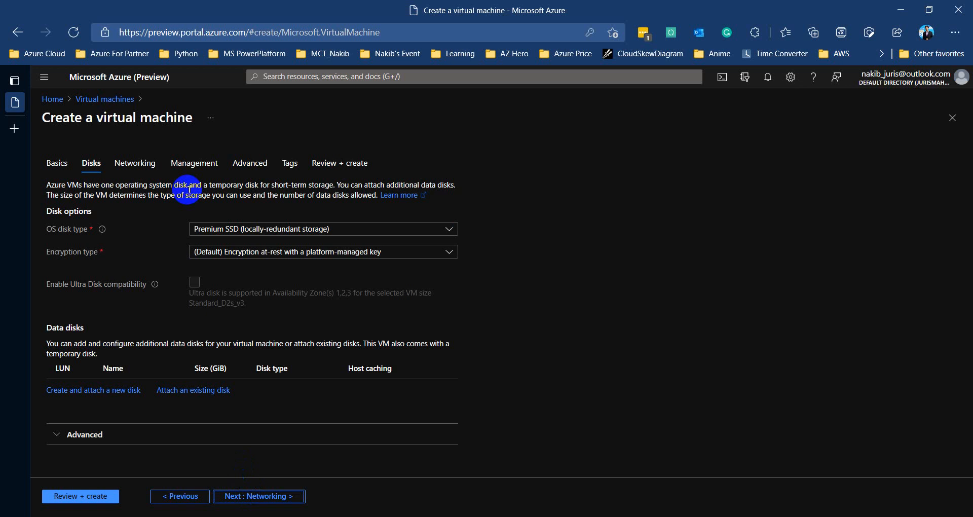
pyautogui.click(60, 231)
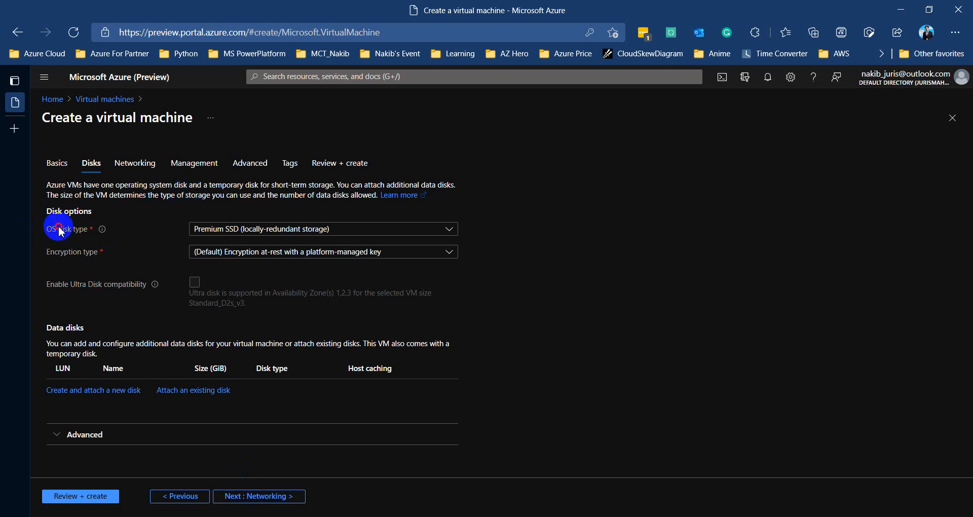
pyautogui.moveTo(59, 228)
pyautogui.mouseDown()
pyautogui.moveTo(93, 229)
pyautogui.moveTo(53, 228)
pyautogui.mouseUp()
pyautogui.click(254, 235)
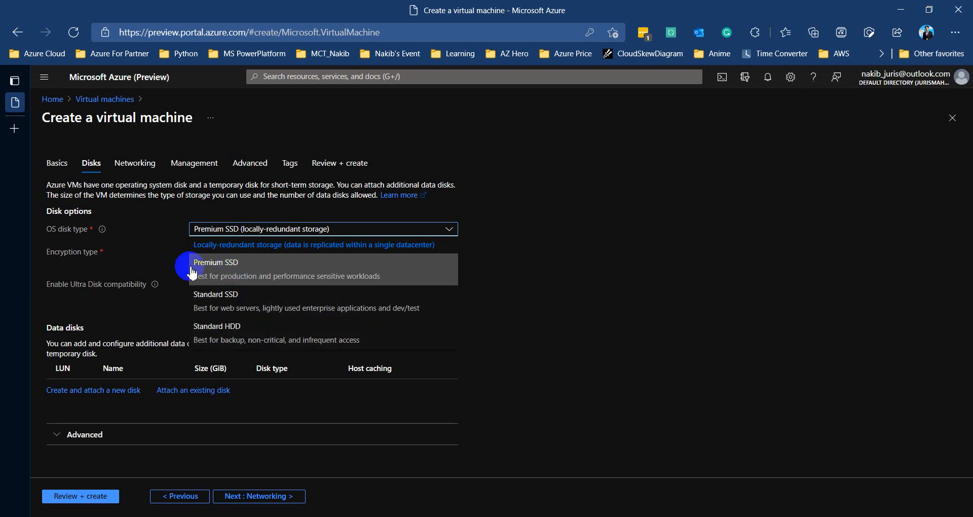
pyautogui.click(139, 247)
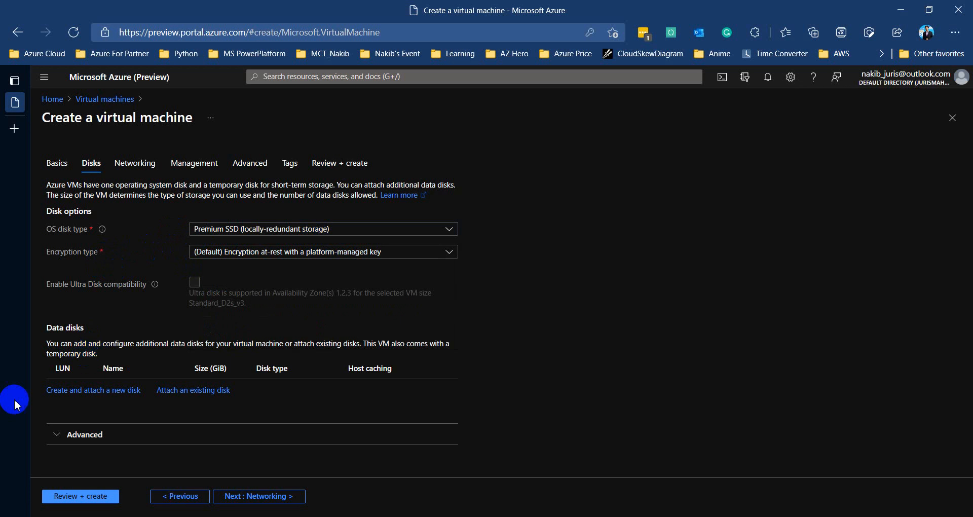
pyautogui.moveTo(49, 344); pyautogui.dragTo(104, 368)
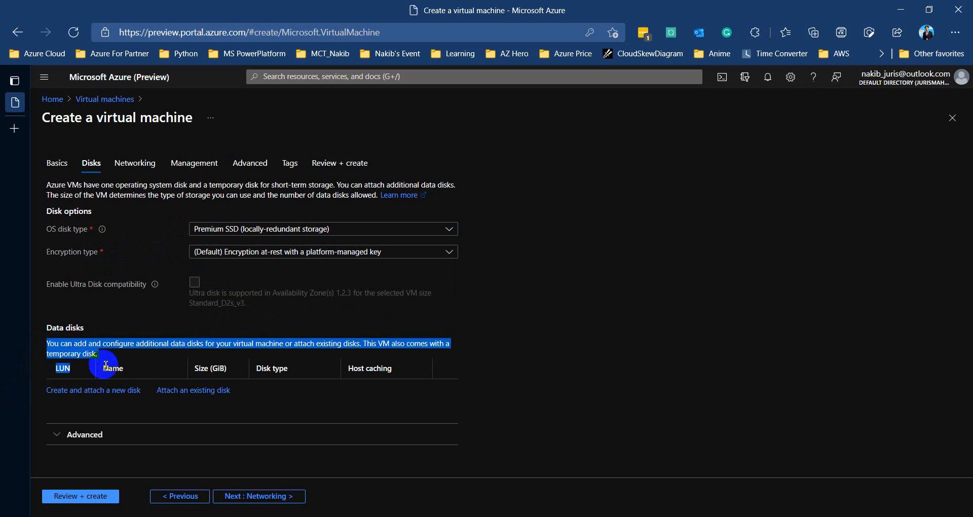
pyautogui.click(105, 357)
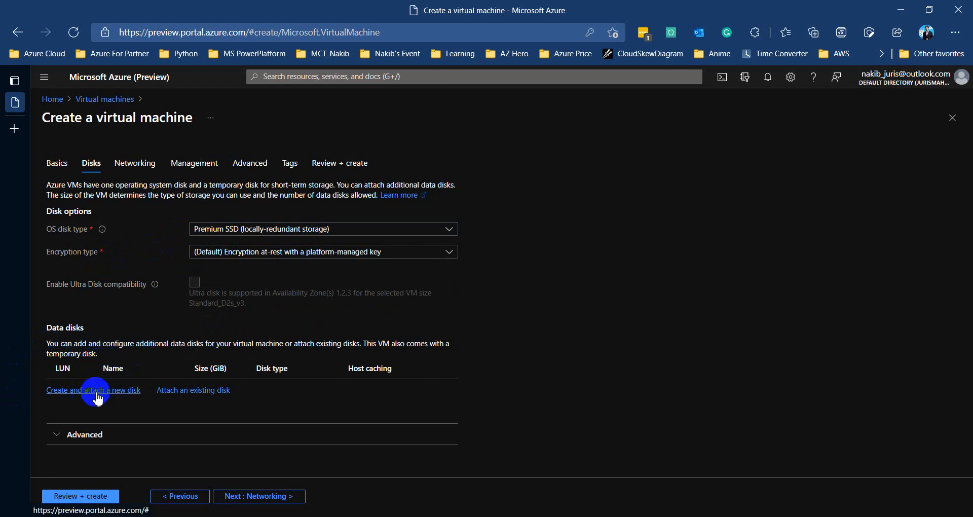
pyautogui.click(259, 505)
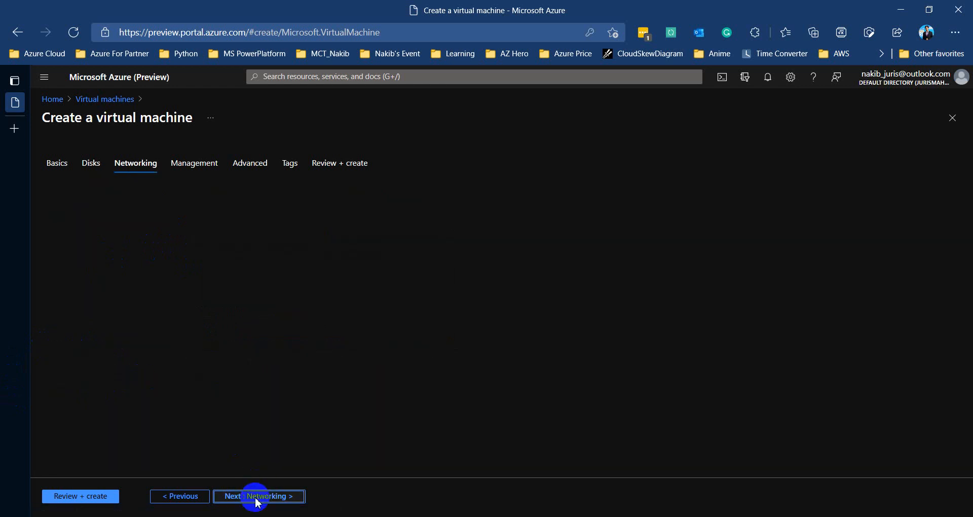
pyautogui.scroll(-2, 174, 243)
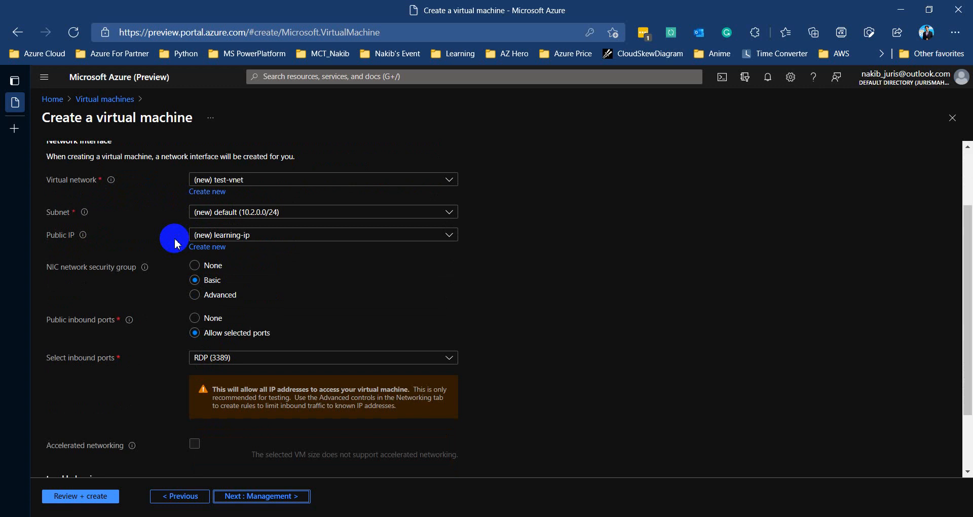
pyautogui.click(207, 192)
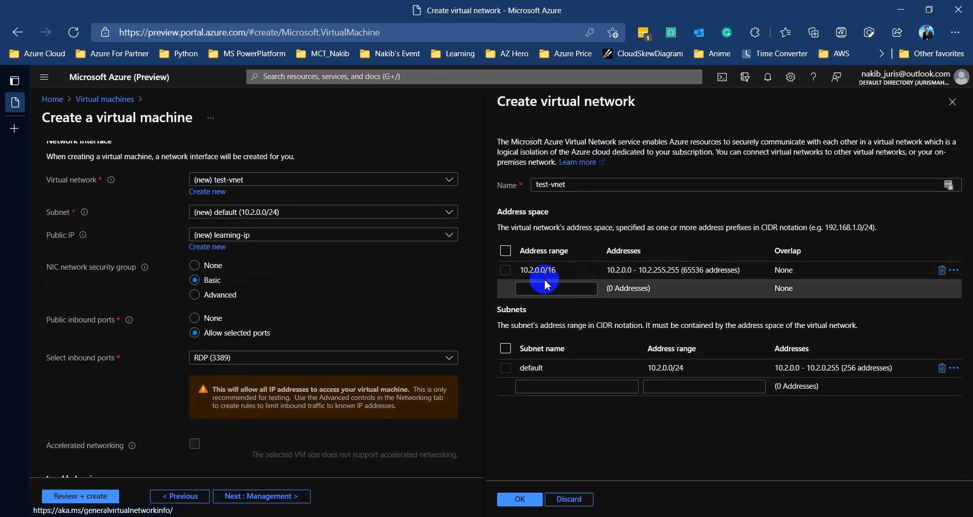
pyautogui.click(598, 270)
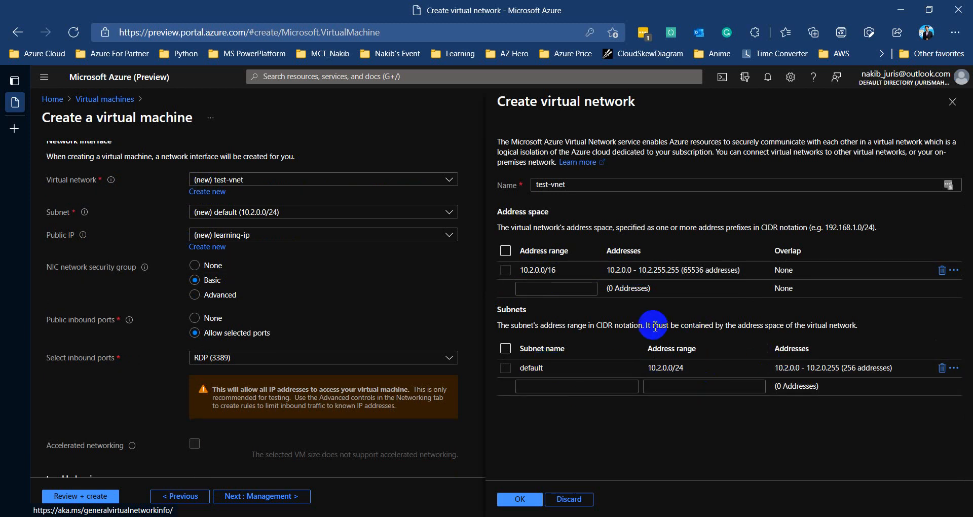
pyautogui.click(952, 103)
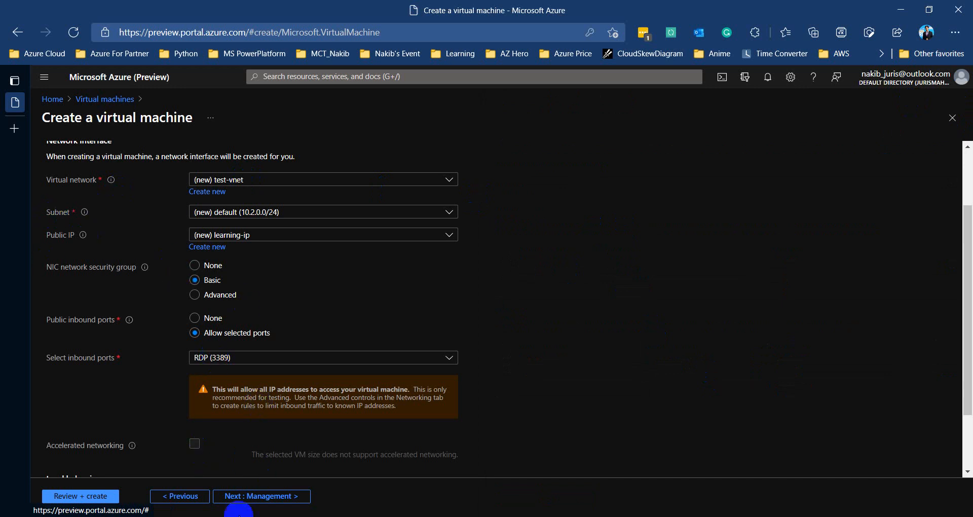
# Go to the Management tab and review boot diagnostics and the 7:00 PM UTC auto-shutdown
pyautogui.click(249, 502)
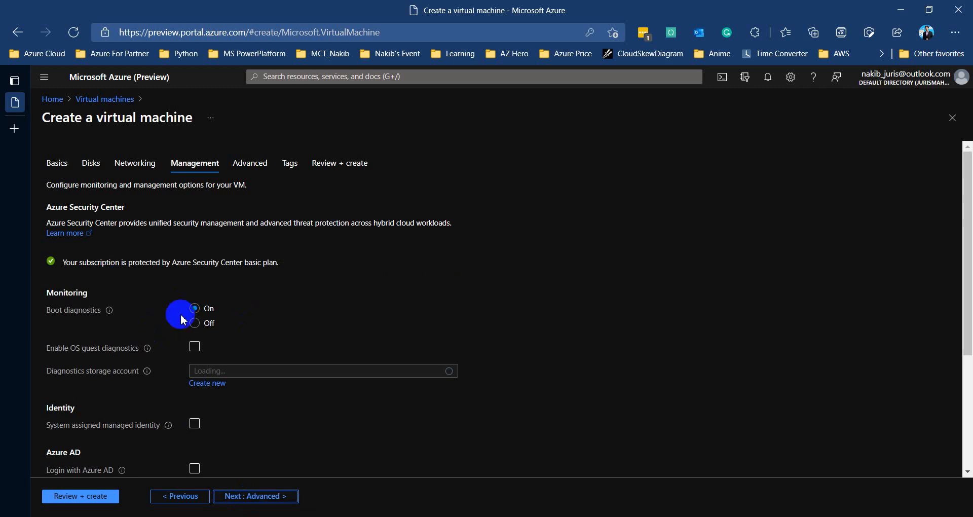
pyautogui.scroll(-2, 182, 318)
pyautogui.scroll(-3, 183, 319)
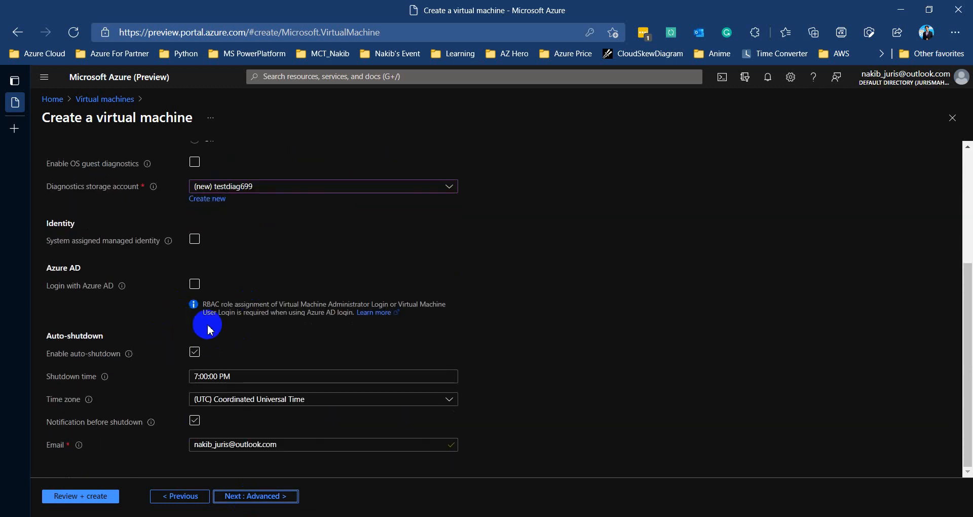
# Step through Advanced and Tags to Review + create, then start the VM deployment after validation
pyautogui.click(256, 497)
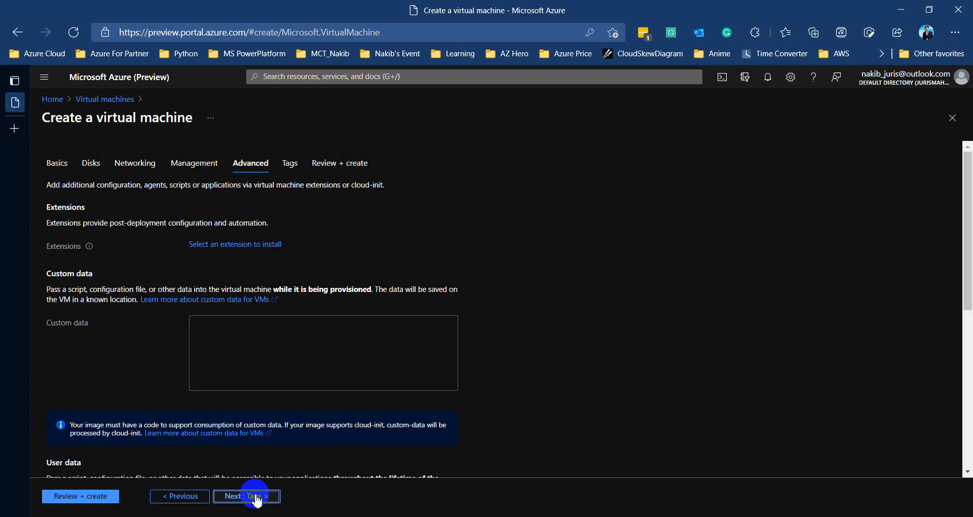
pyautogui.click(237, 498)
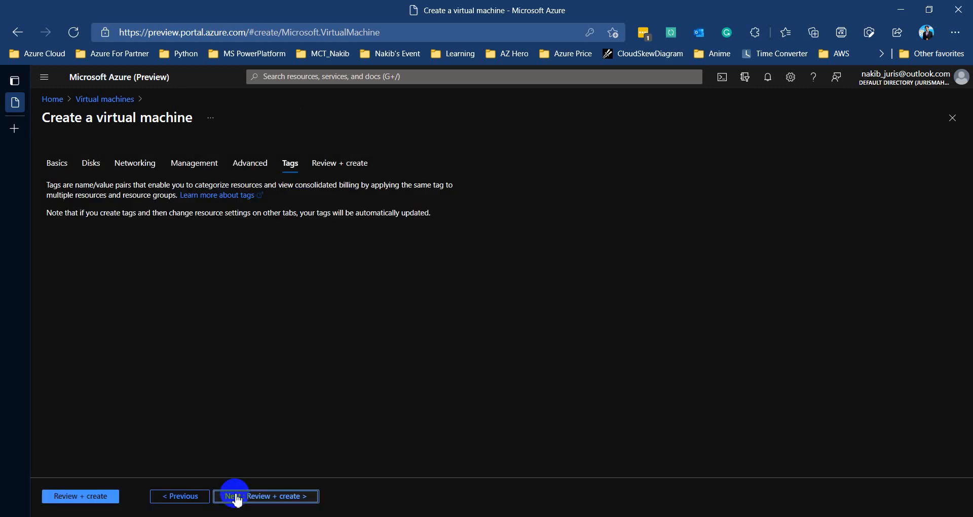
pyautogui.click(236, 497)
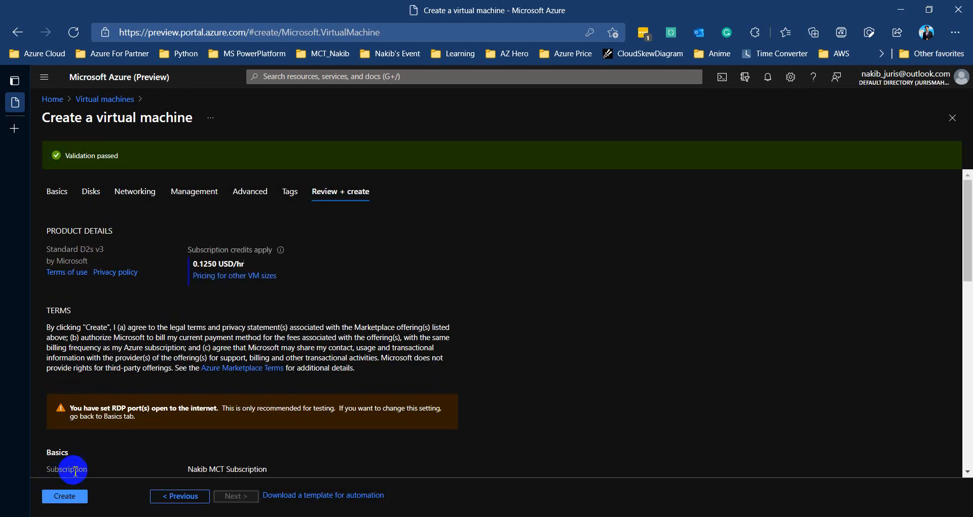
pyautogui.click(64, 496)
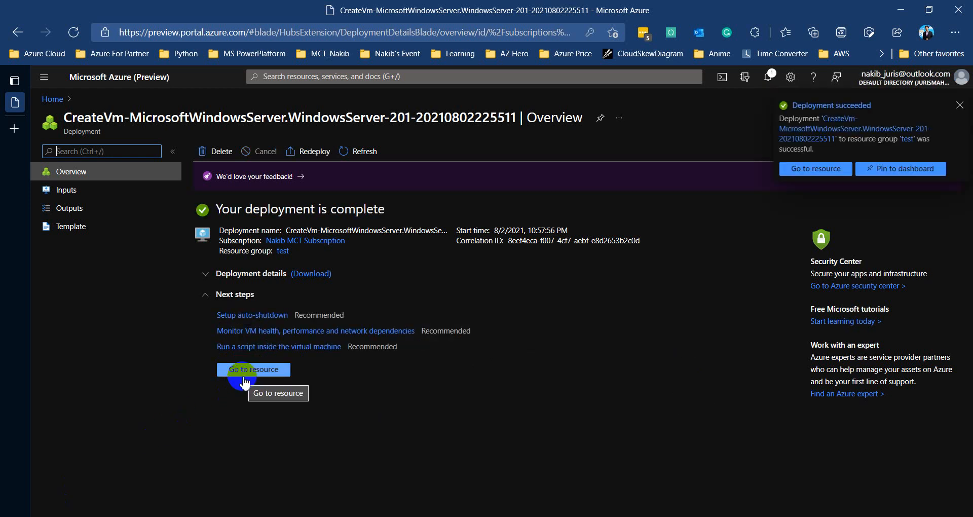
# Open the deployed learning VM and copy its public IP address 137.116.142.97
pyautogui.click(244, 370)
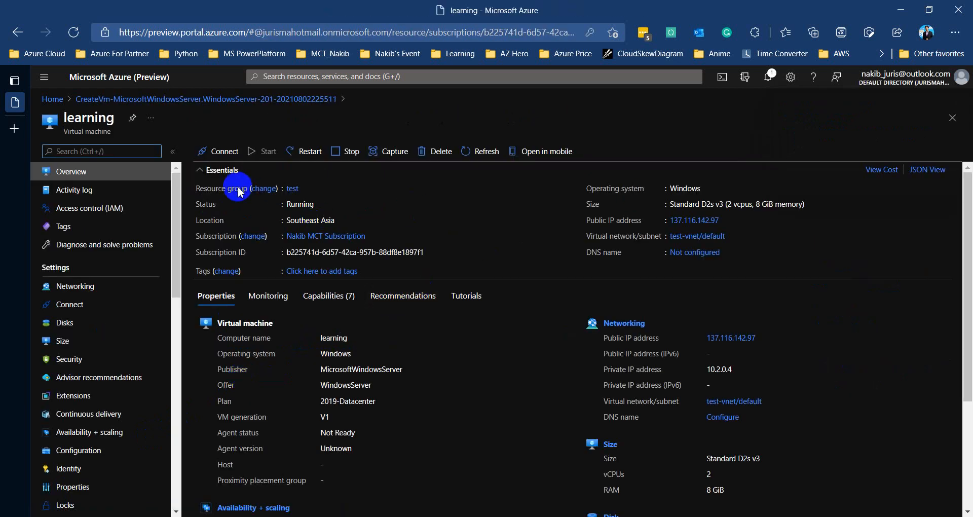
pyautogui.doubleClick(287, 204)
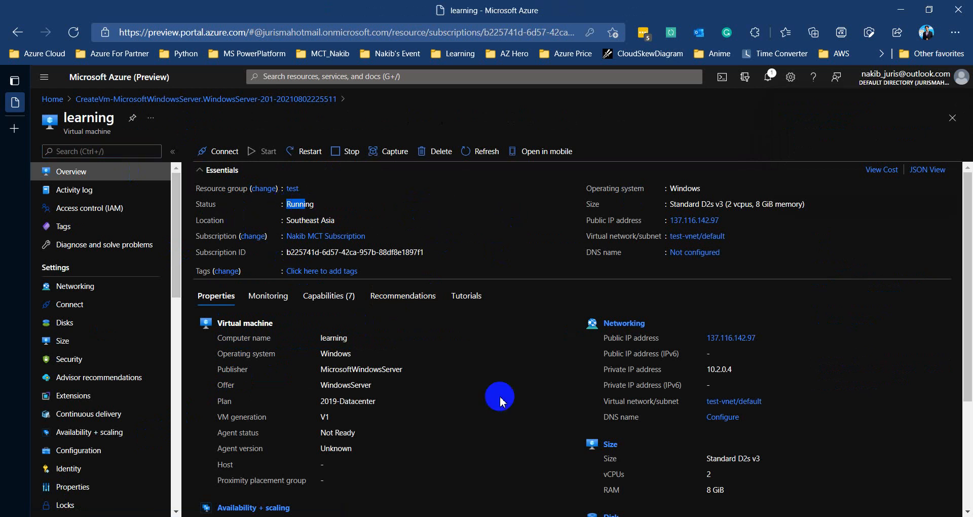
pyautogui.moveTo(692, 222)
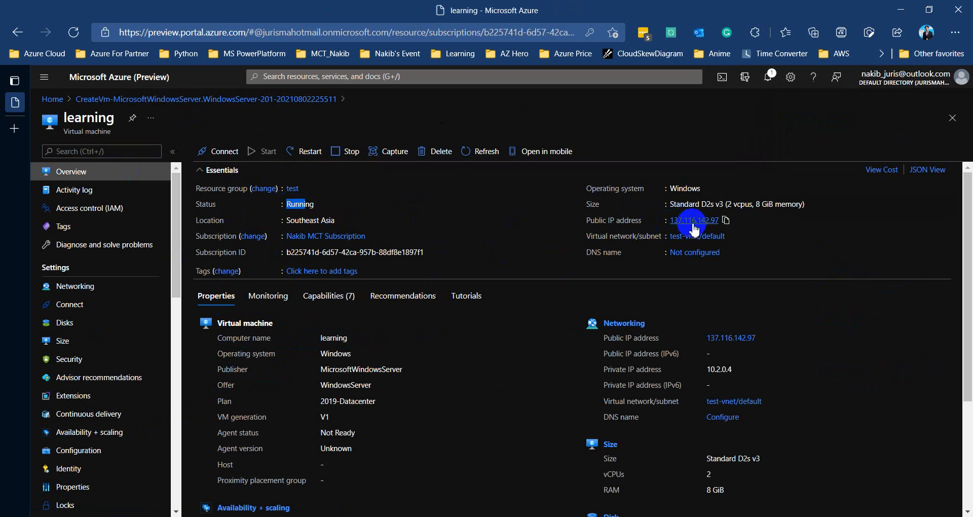
pyautogui.click(726, 223)
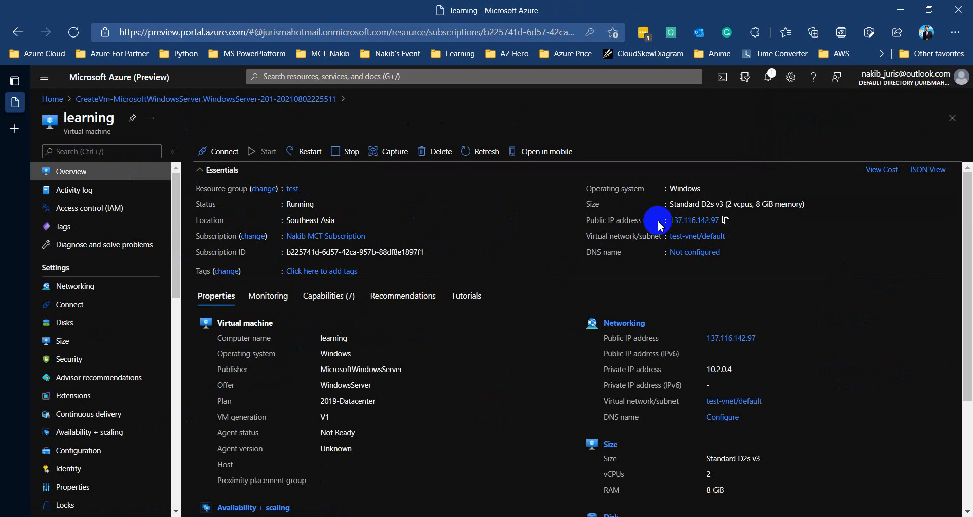
# Launch Remote Desktop (mstsc) and connect to 137.116.142.97
pyautogui.press('super+r')
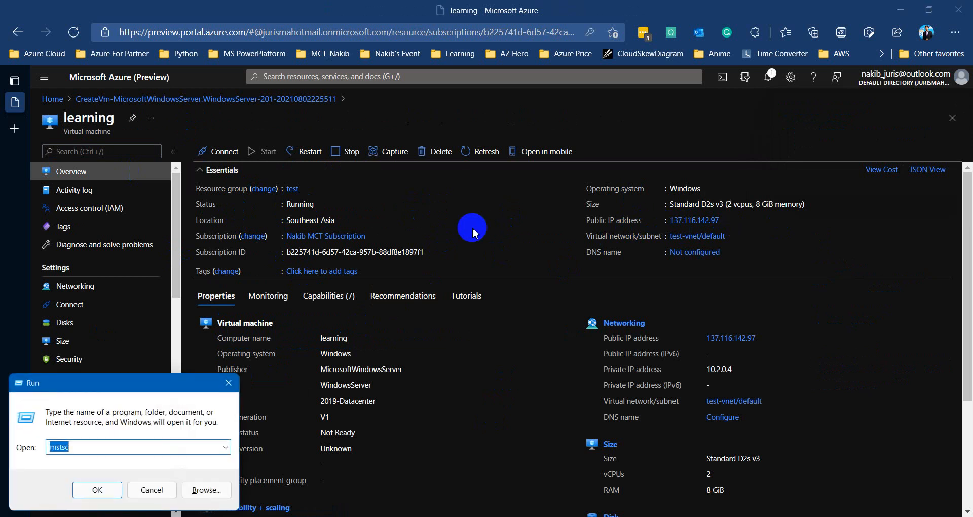
pyautogui.press('Return')
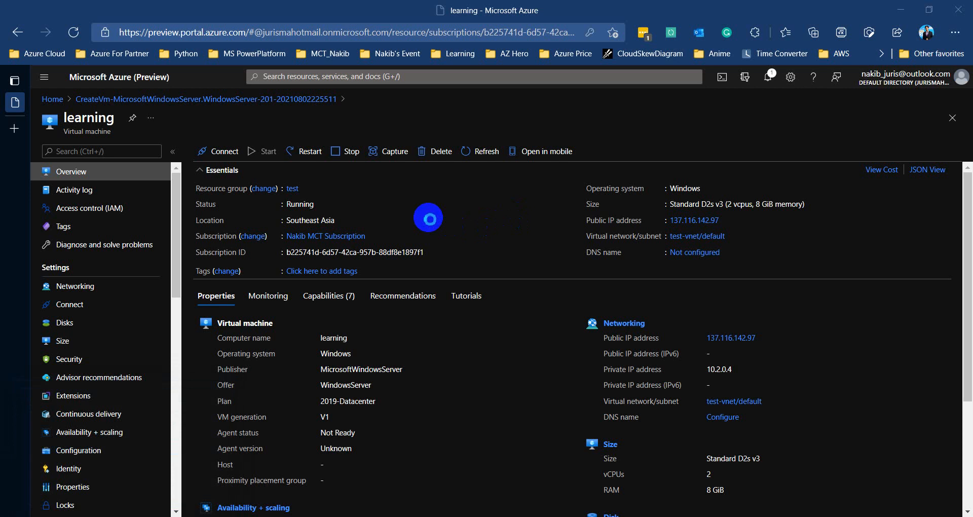
pyautogui.hotkey('ctrl', 'v')
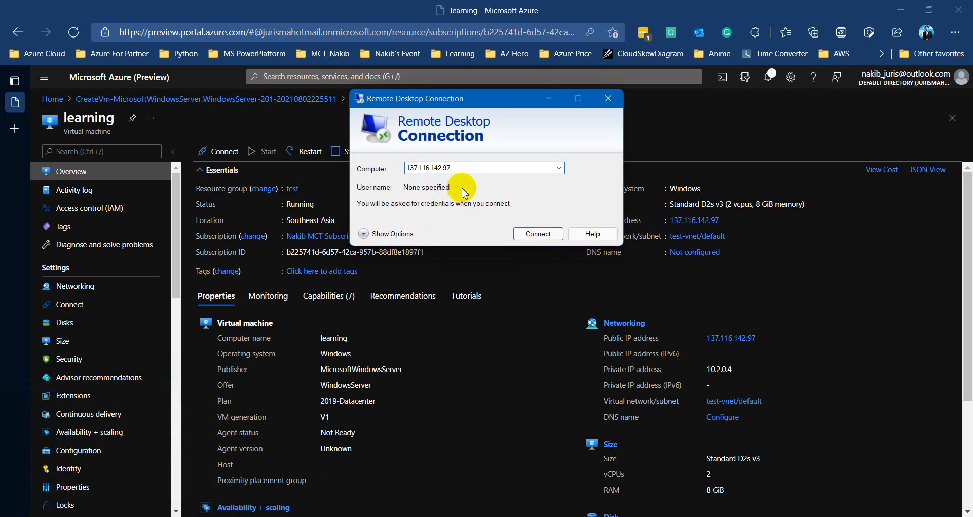
pyautogui.press('Return')
pyautogui.click(536, 234)
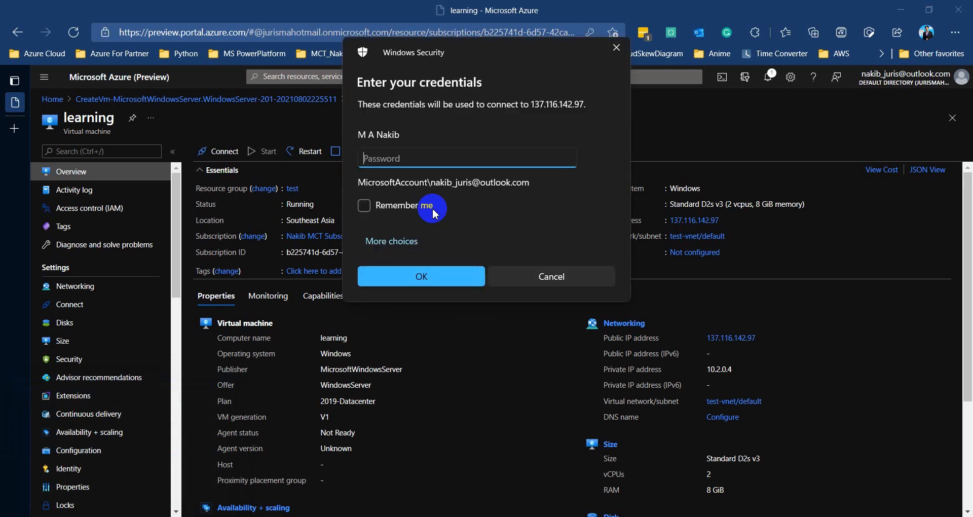
# Sign in with a different account using the VM's administrator user name and password
pyautogui.click(392, 242)
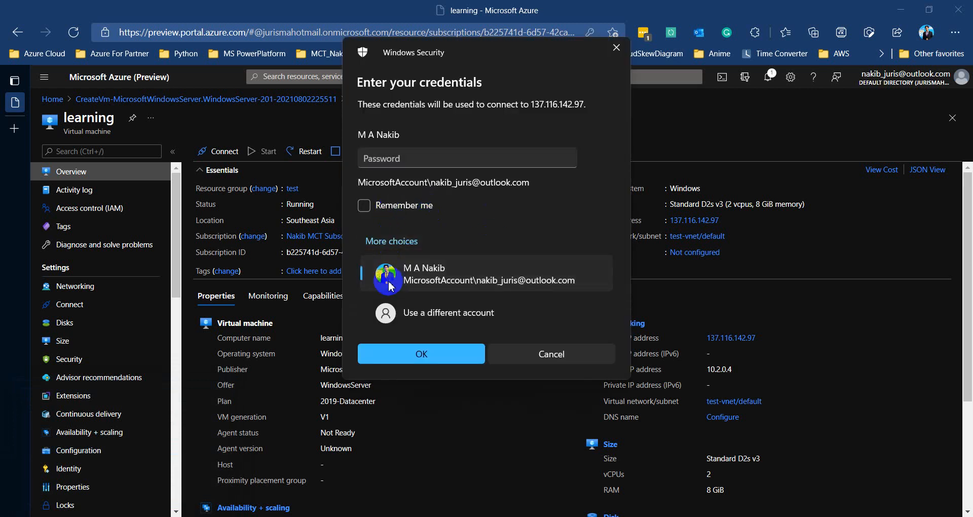
pyautogui.click(474, 308)
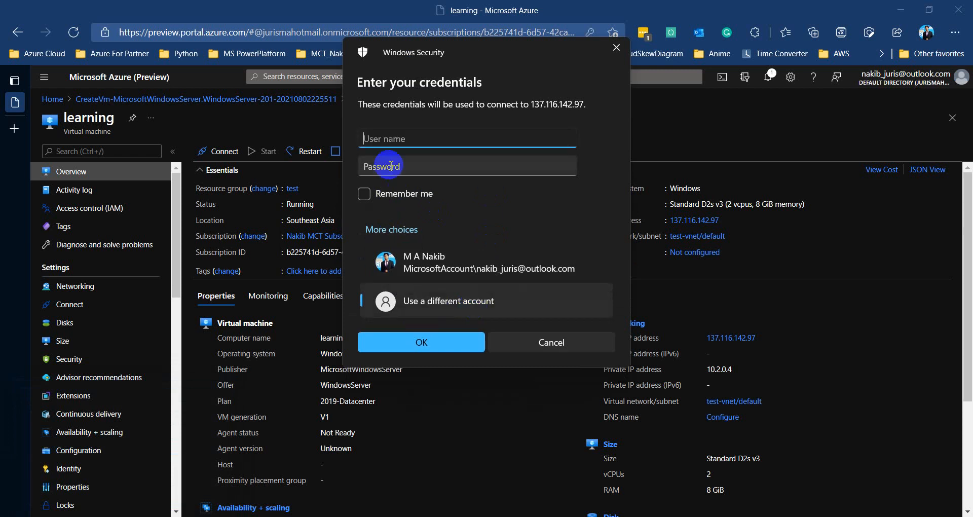
pyautogui.click(422, 141)
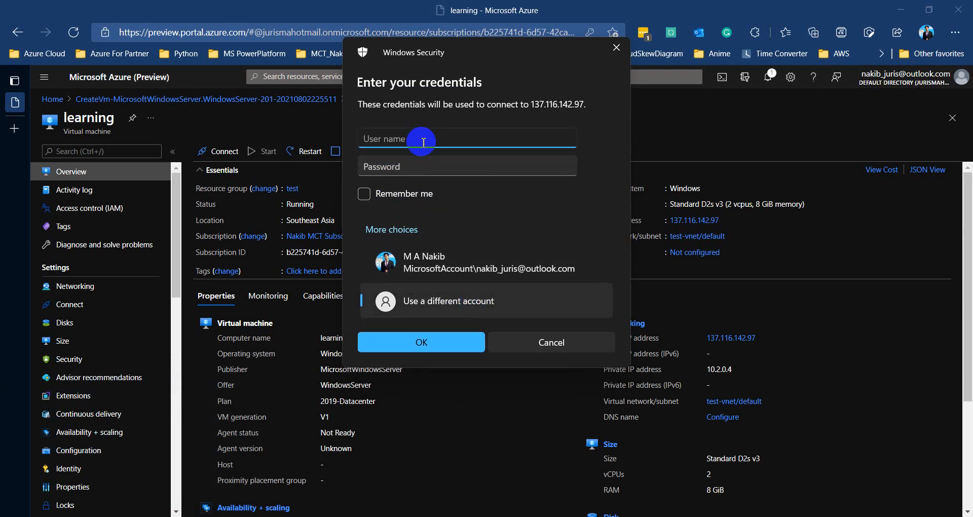
pyautogui.write('testlearn')
pyautogui.click(440, 168)
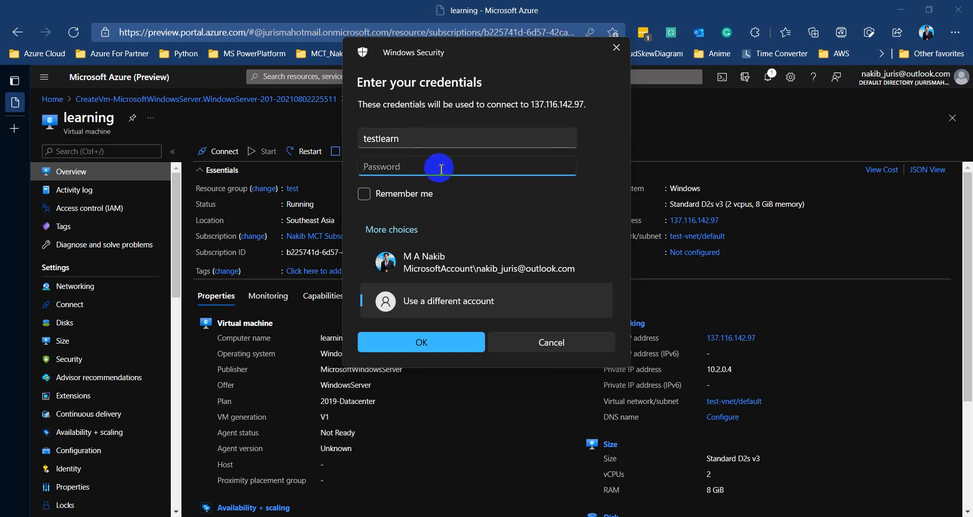
pyautogui.write('••••••••••••••')
pyautogui.click(401, 341)
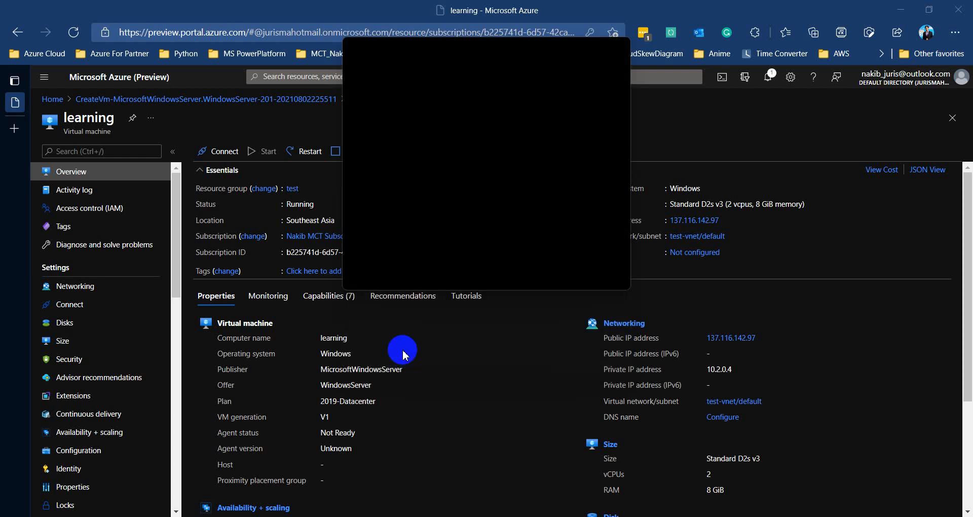
# Accept the certificate warning and allow network discovery once the VM desktop loads
pyautogui.click(522, 281)
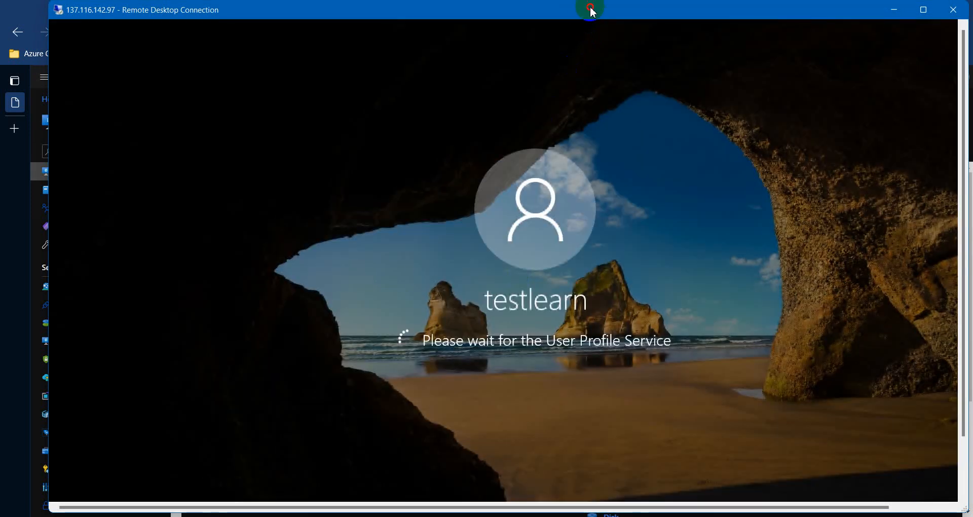
pyautogui.moveTo(592, 12)
pyautogui.mouseDown()
pyautogui.moveTo(576, 11)
pyautogui.moveTo(581, 20)
pyautogui.mouseUp()
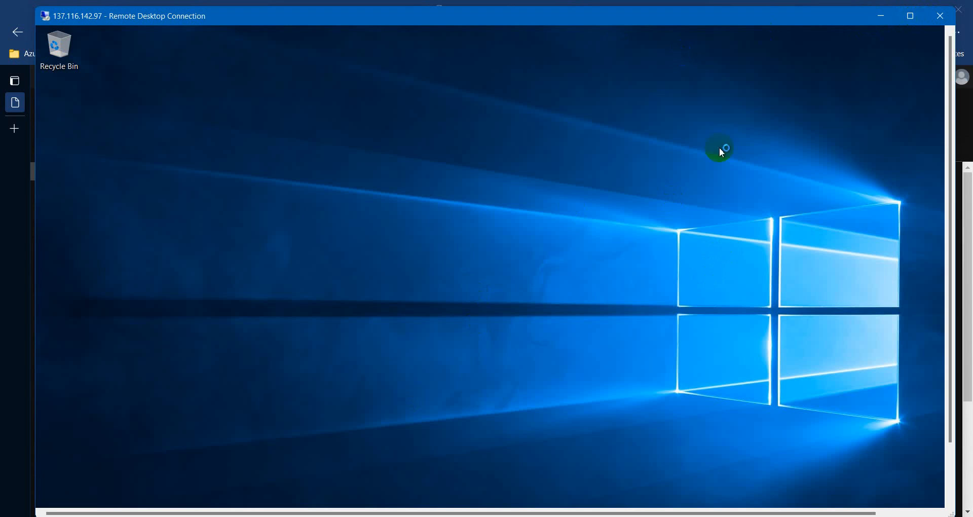
pyautogui.moveTo(911, 16)
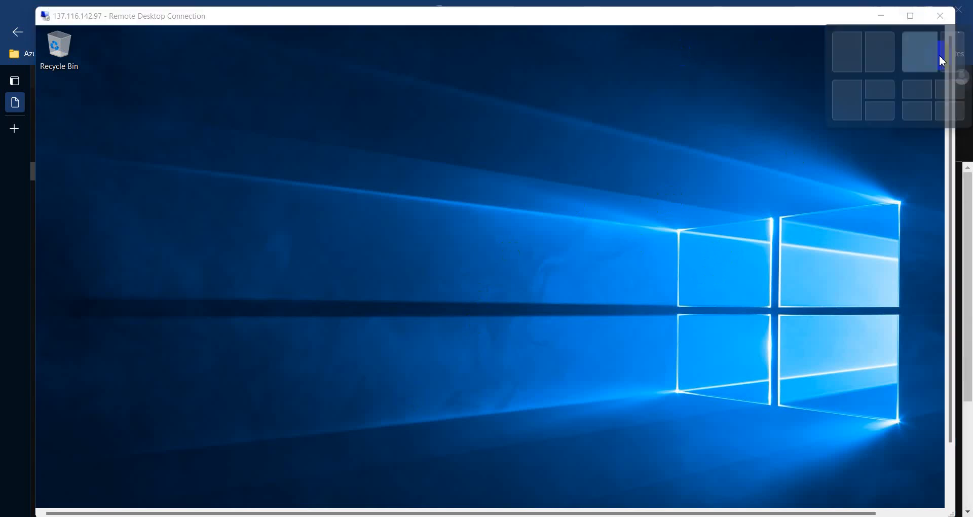
pyautogui.click(768, 190)
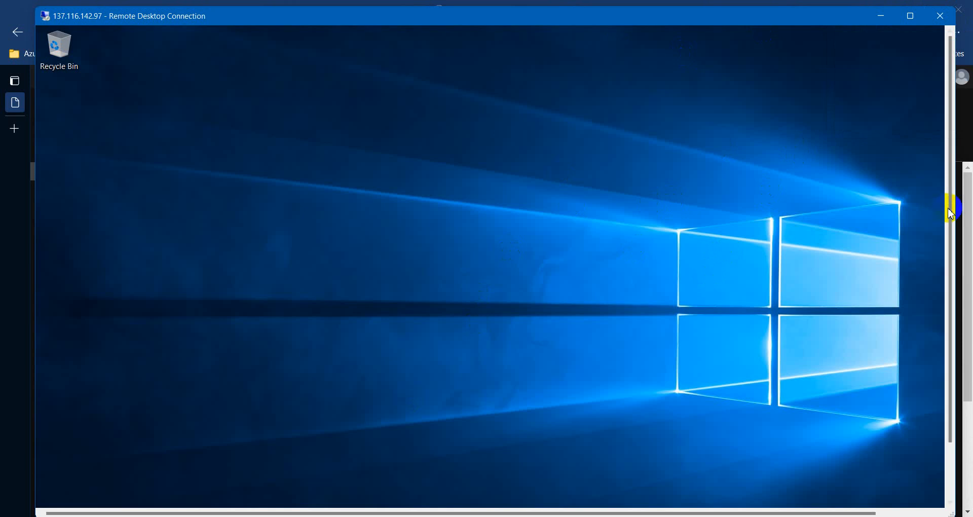
pyautogui.moveTo(951, 212); pyautogui.dragTo(951, 292)
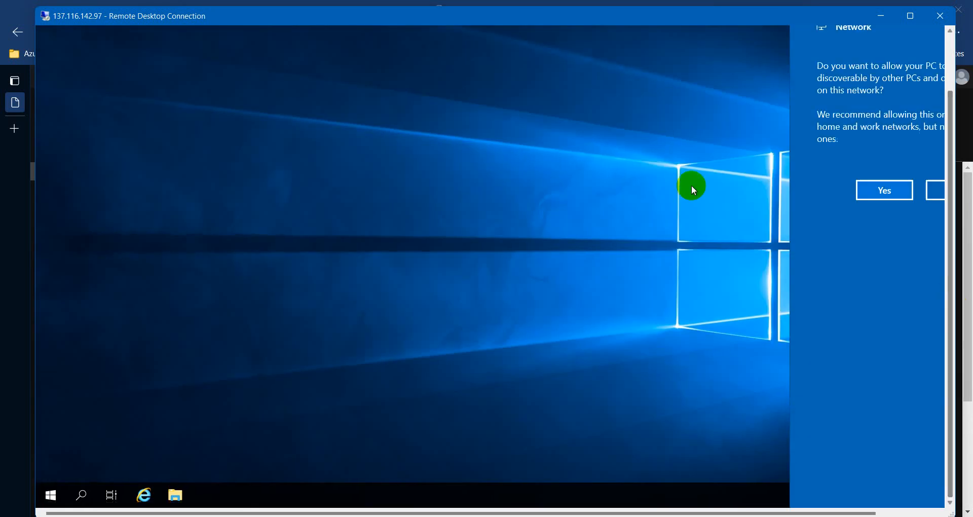
pyautogui.click(877, 189)
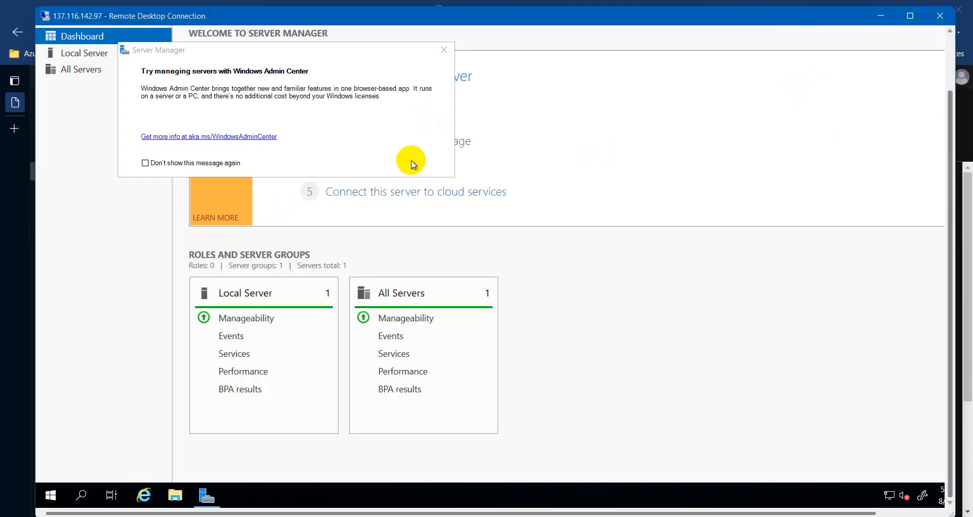
# Maximize the session and open This PC's system properties, showing 8.00 GB installed memory
pyautogui.click(911, 16)
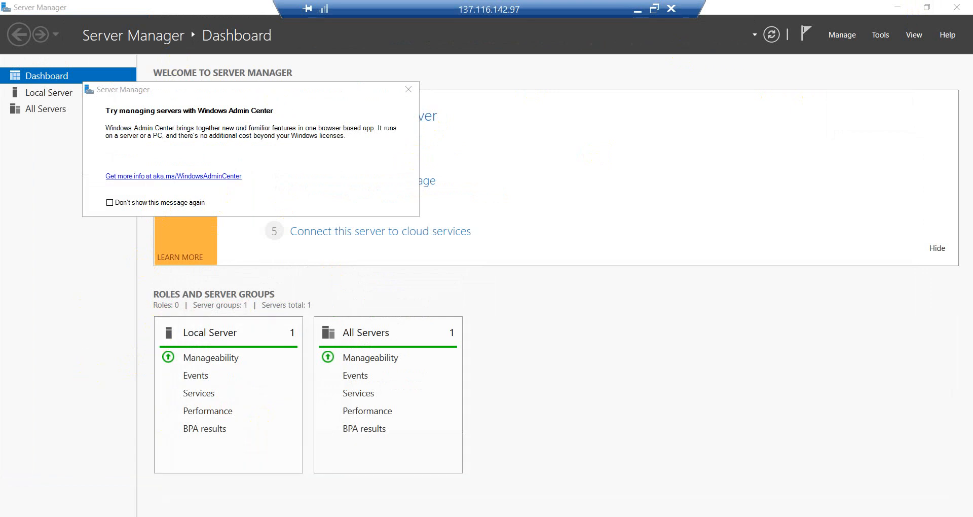
pyautogui.press('super+e')
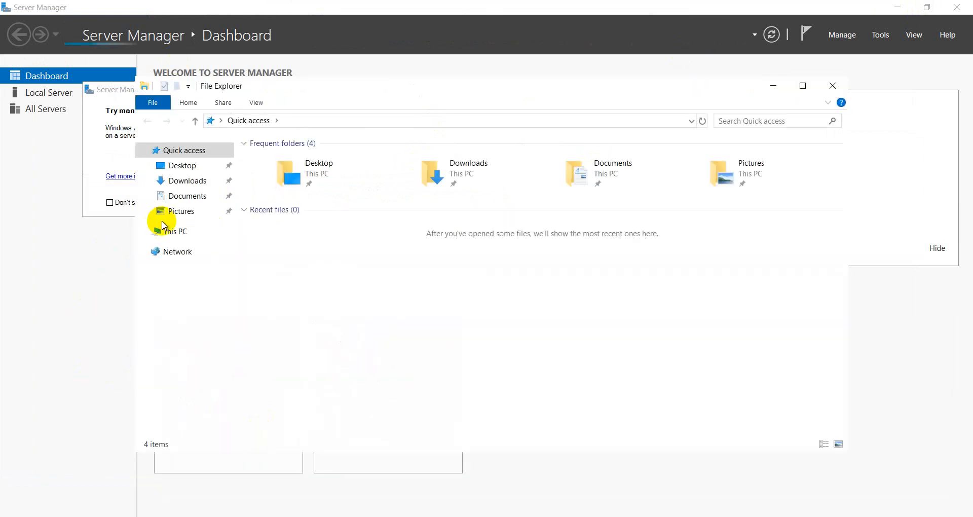
pyautogui.rightClick(180, 233)
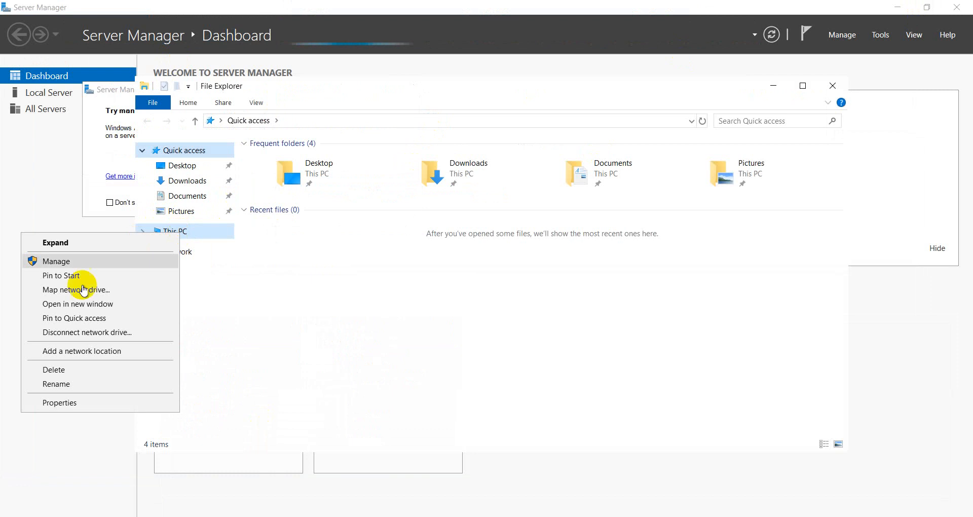
pyautogui.click(77, 403)
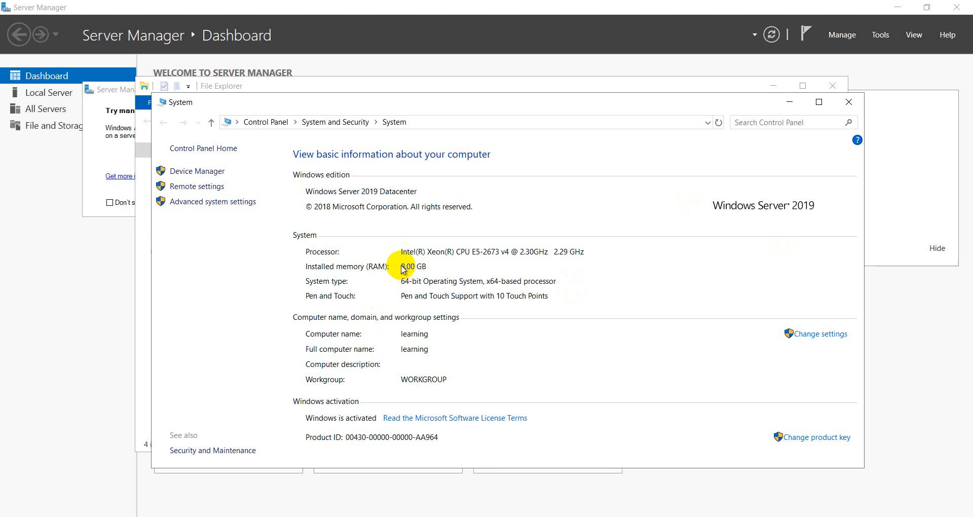
pyautogui.moveTo(402, 265); pyautogui.dragTo(418, 270)
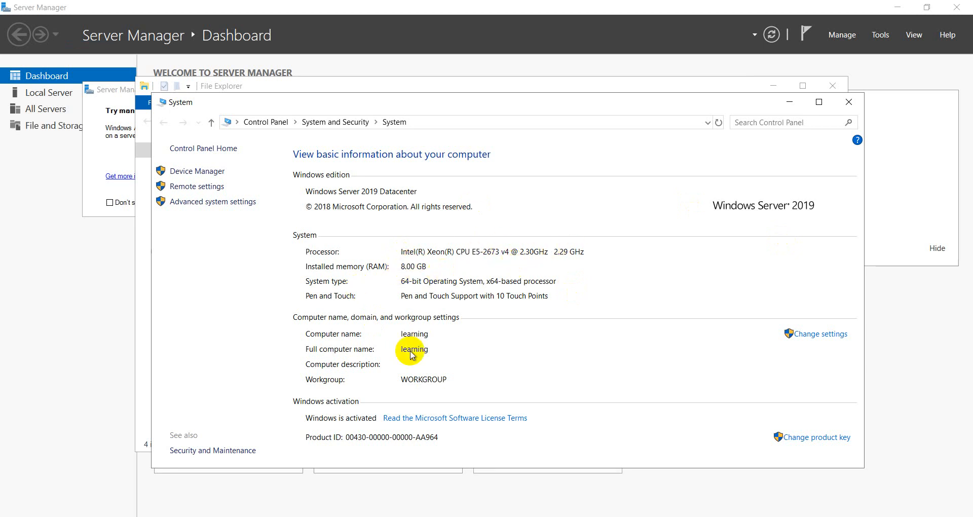
# Close the system and File Explorer windows, restore the session window, and disconnect Remote Desktop
pyautogui.click(855, 97)
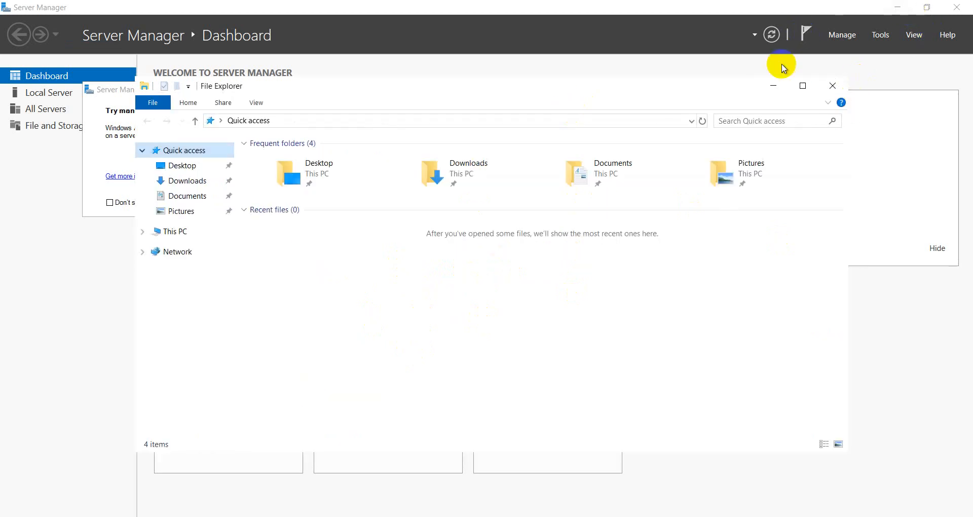
pyautogui.click(833, 86)
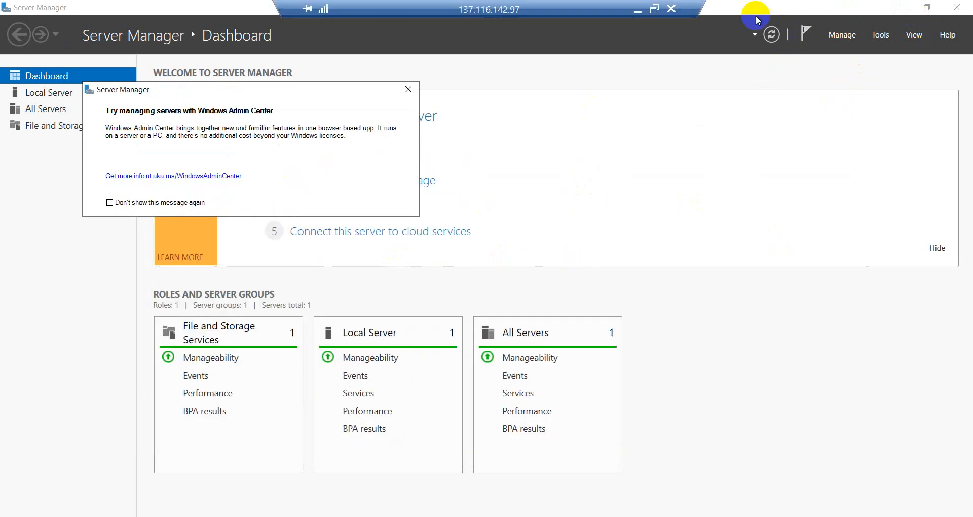
pyautogui.click(651, 8)
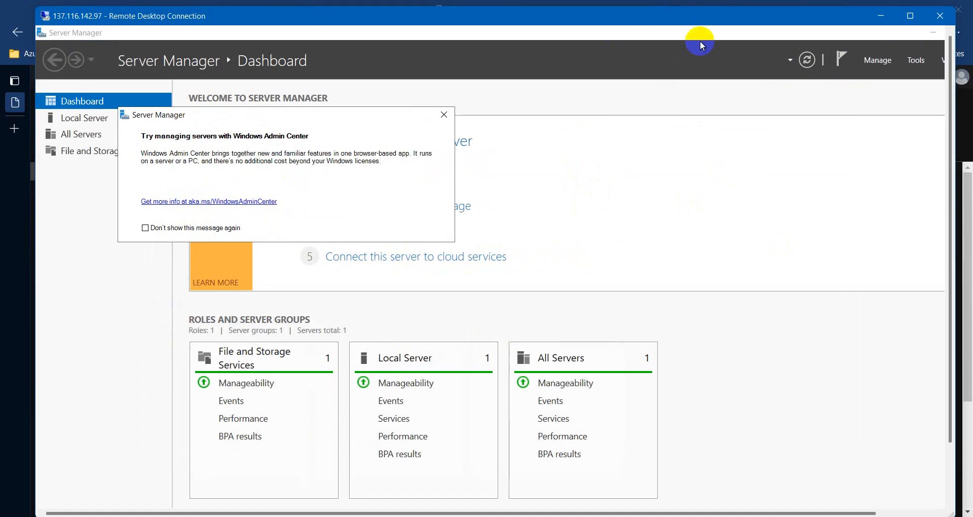
pyautogui.click(939, 15)
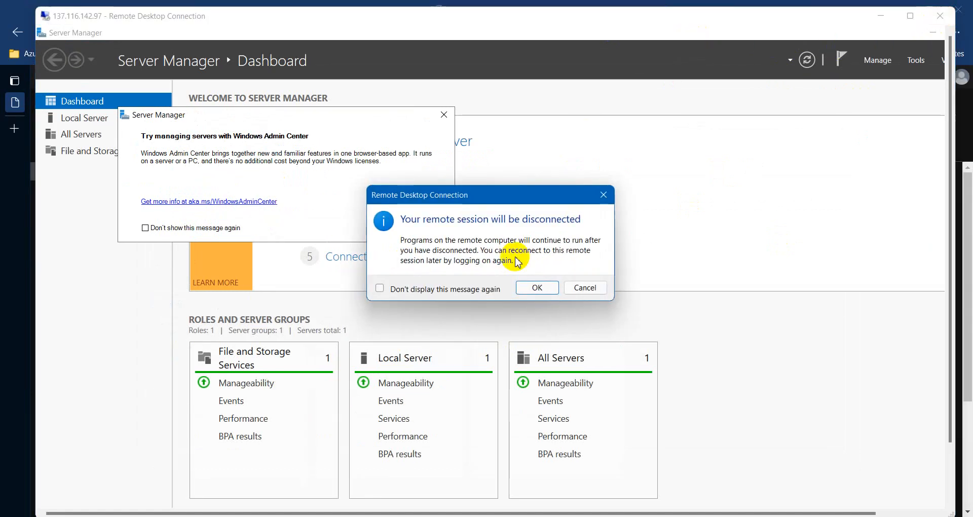
pyautogui.click(530, 286)
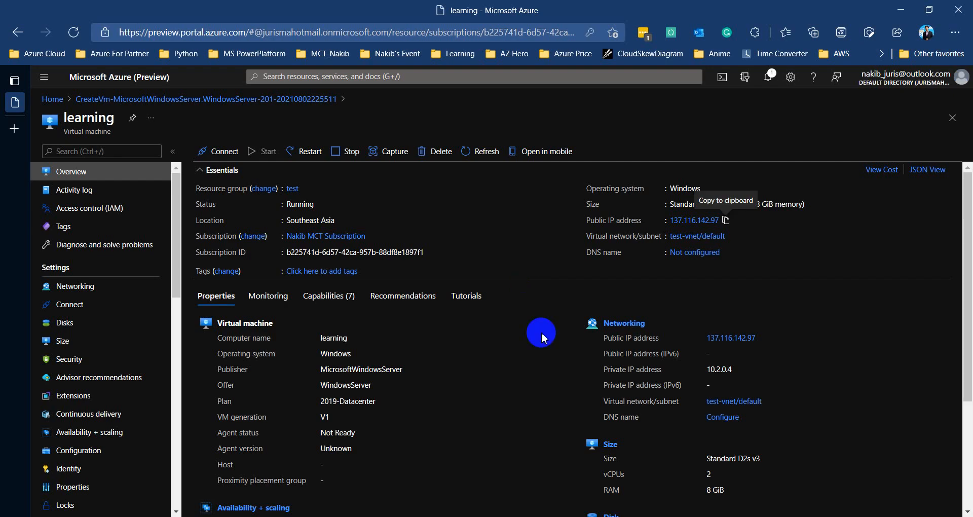